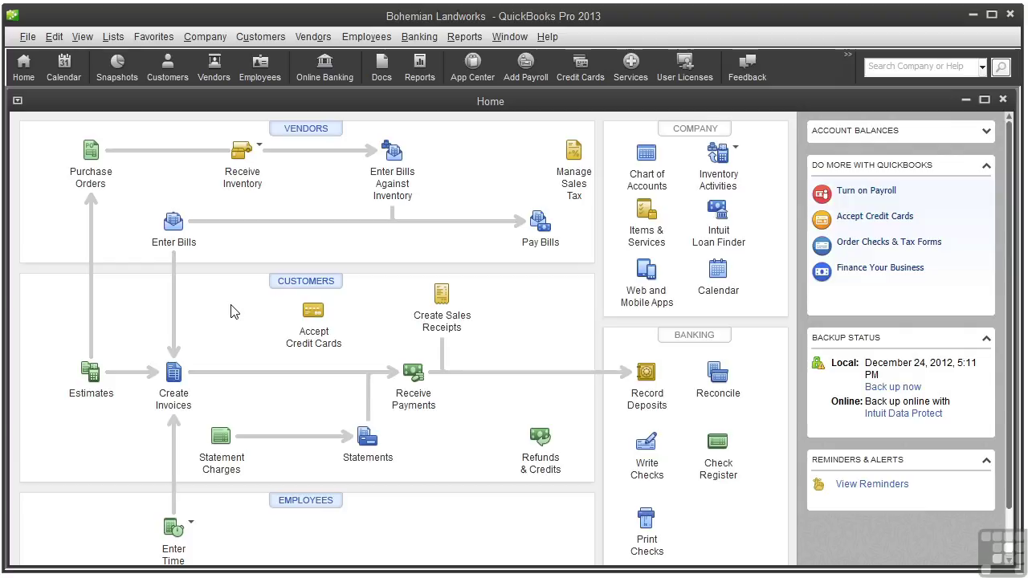
Hide the icon bar to free up space in the company window
left_click(81, 38)
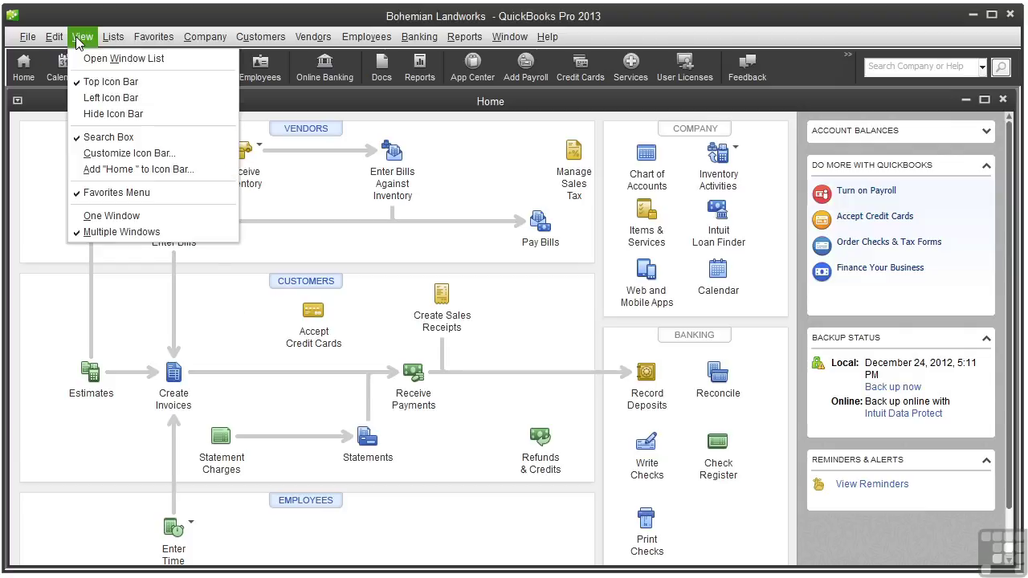
left_click(94, 117)
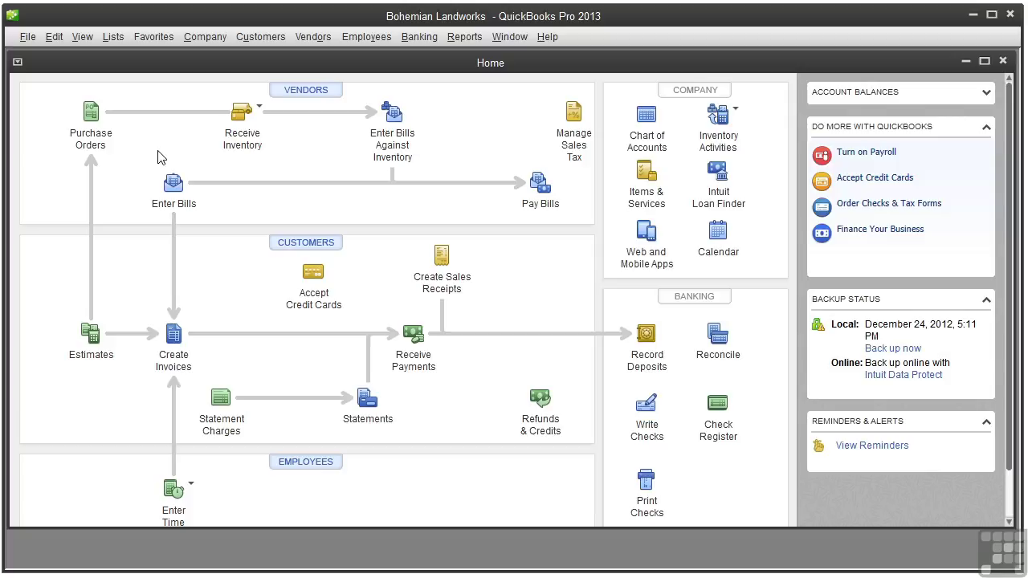
Start a new estimate and select the customer belonging to Terrazza Cooking School
left_click(91, 337)
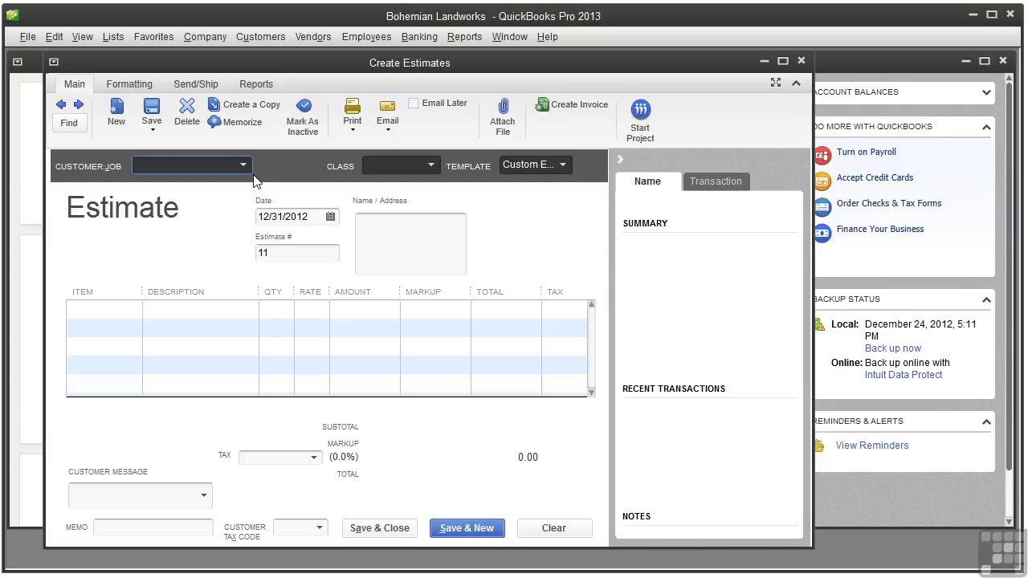
left_click(243, 167)
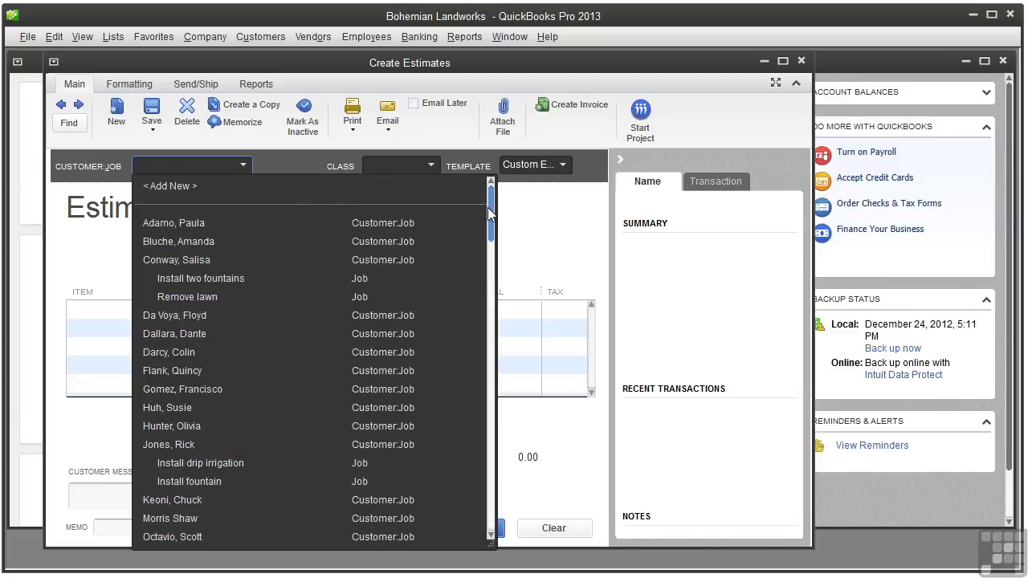
left_click_drag(488, 207, 488, 522)
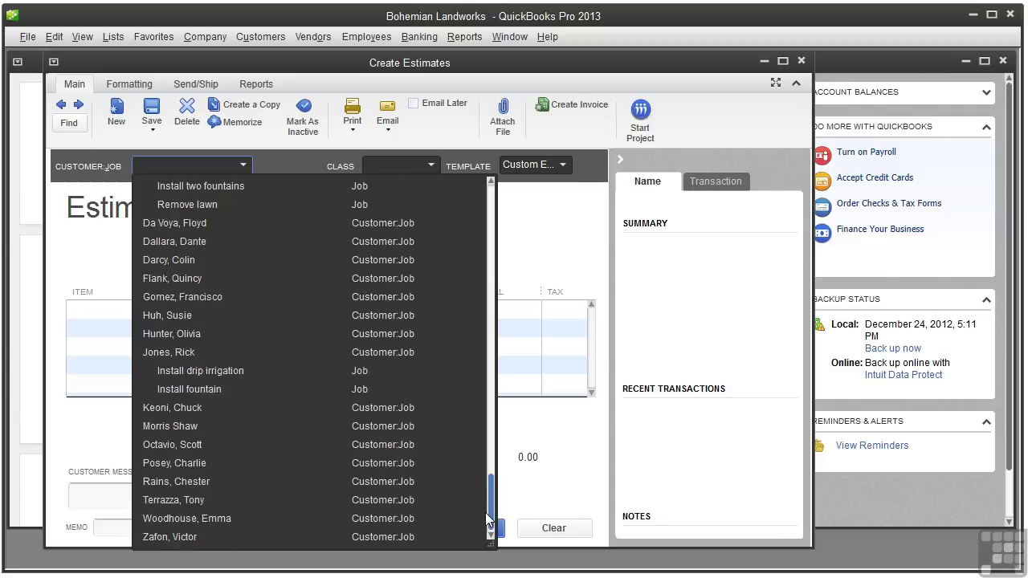
left_click(164, 499)
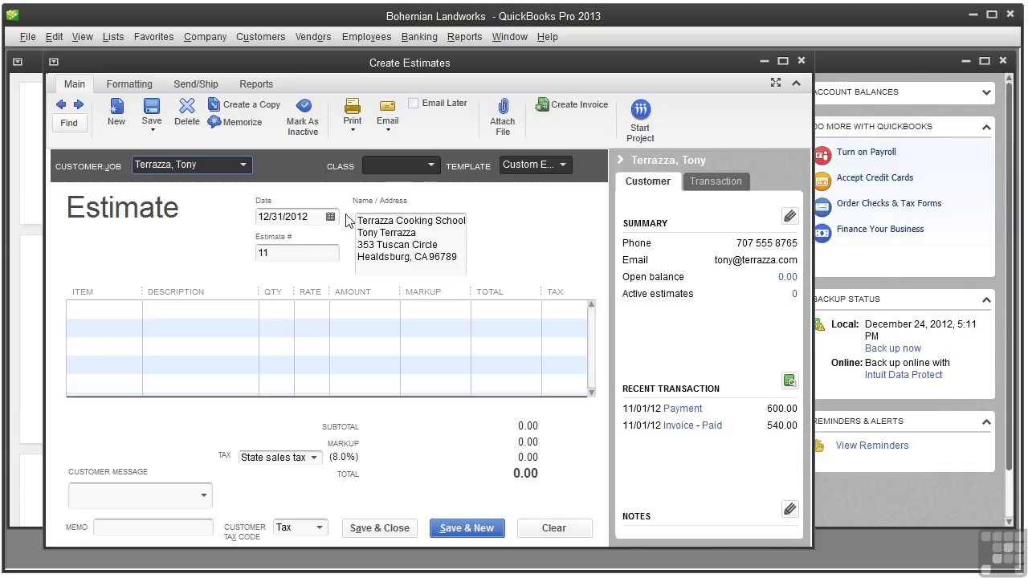
Add the Design item under Landscaping Services as the estimate's first line, with a quantity of 20
left_click(133, 311)
left_click(132, 311)
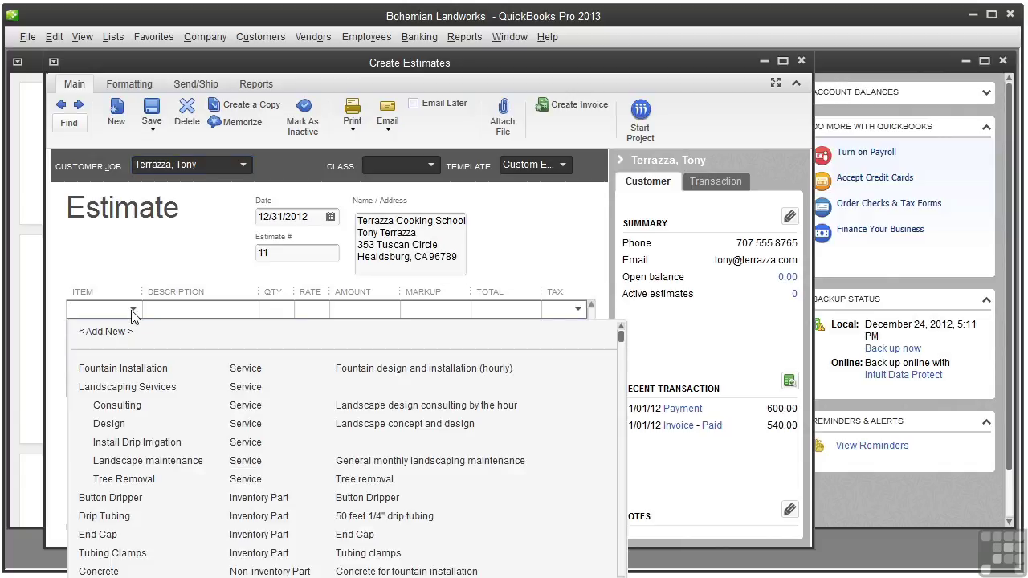
left_click(110, 424)
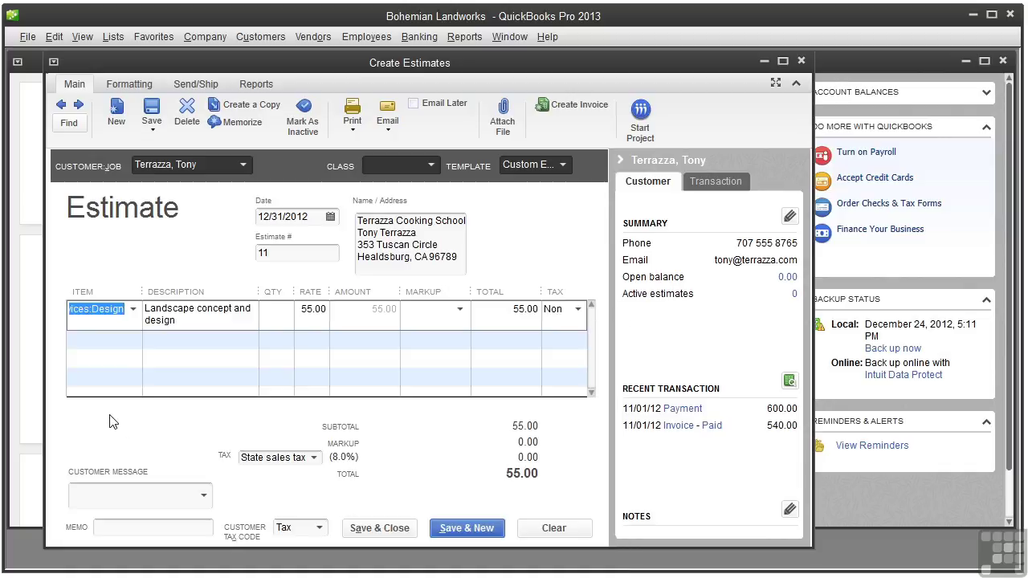
left_click(277, 312)
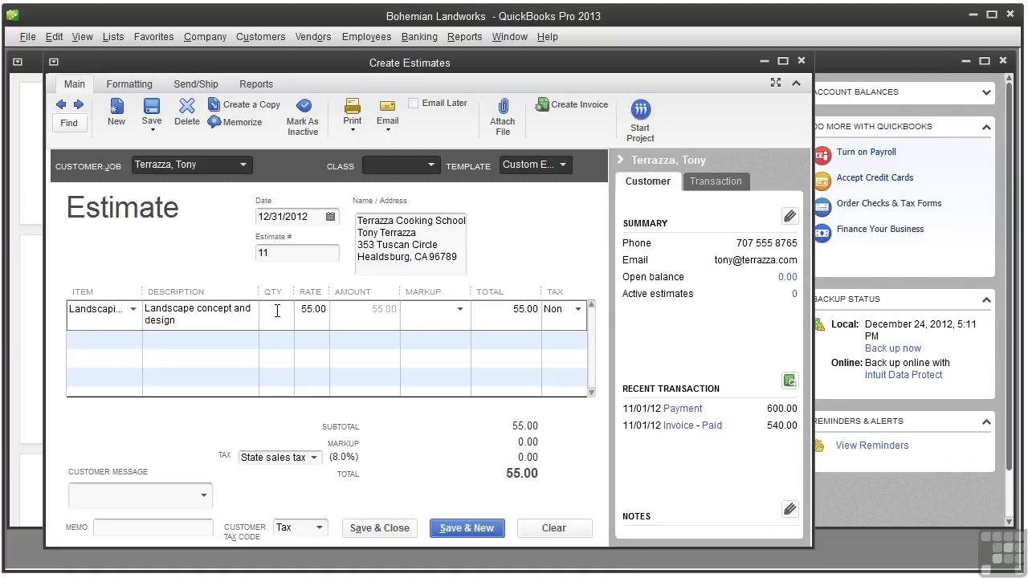
type("20")
key("Tab")
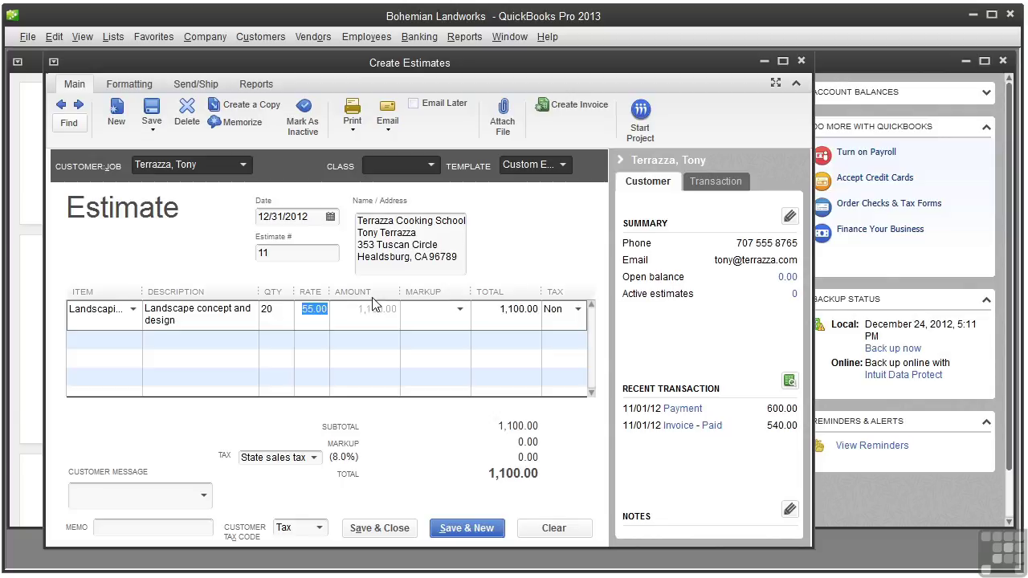
Apply the High Maintenance Markup (20%) to the landscape design line
left_click(461, 310)
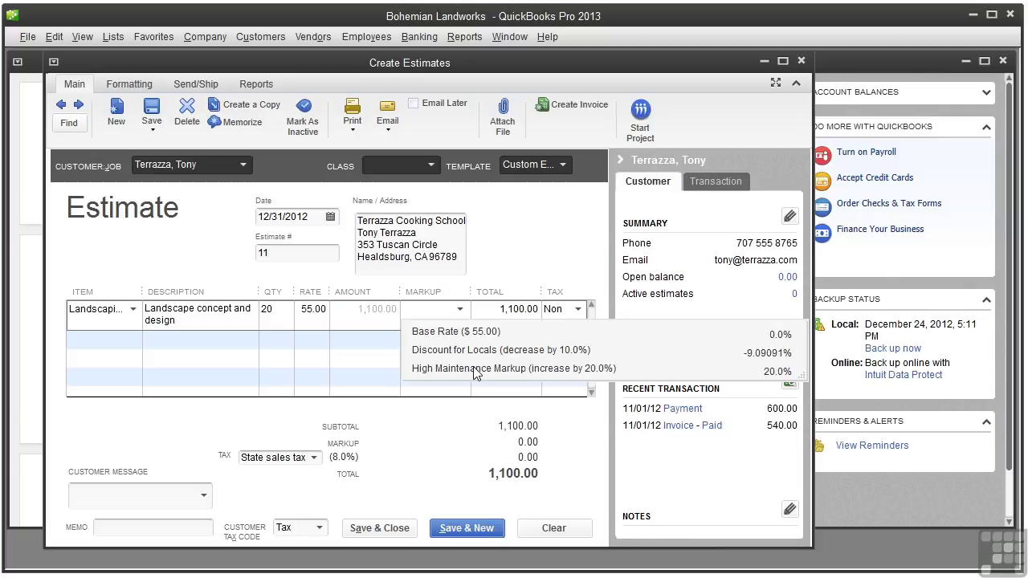
left_click(474, 370)
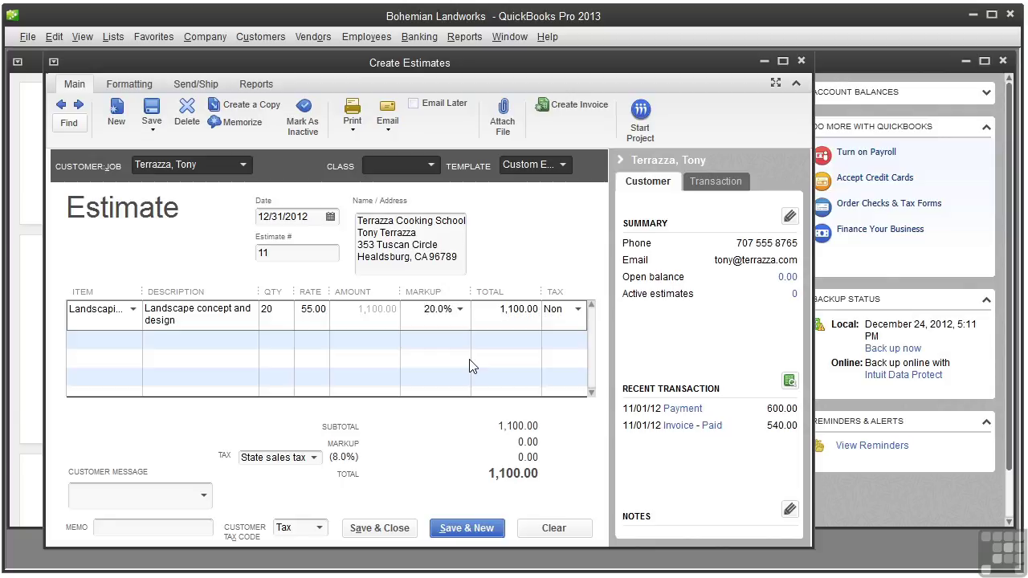
key("Tab")
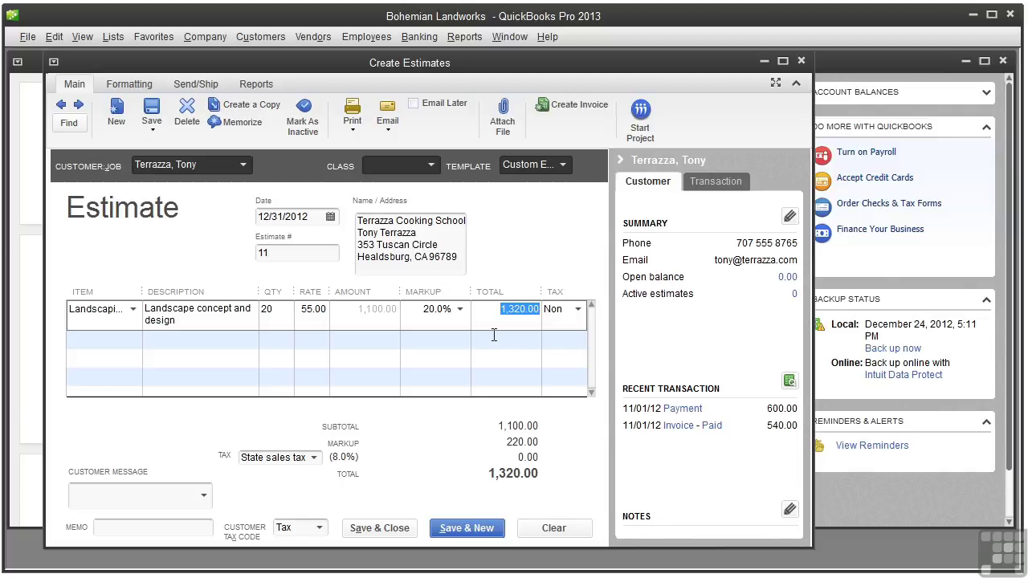
Add the Citrus item from Plants and trees as the second line, with a quantity of 6
left_click(124, 341)
left_click(133, 340)
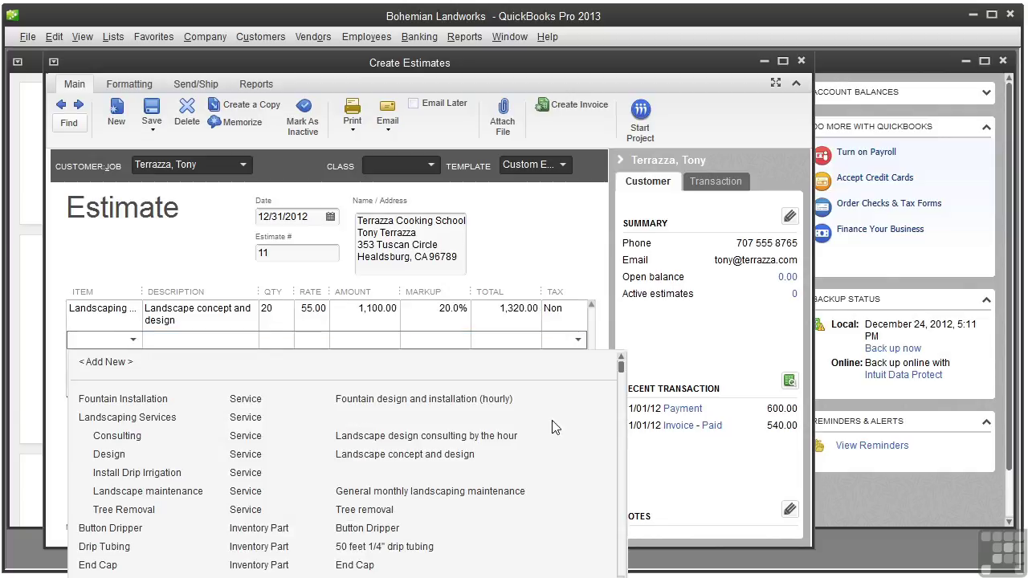
left_click_drag(623, 371, 635, 455)
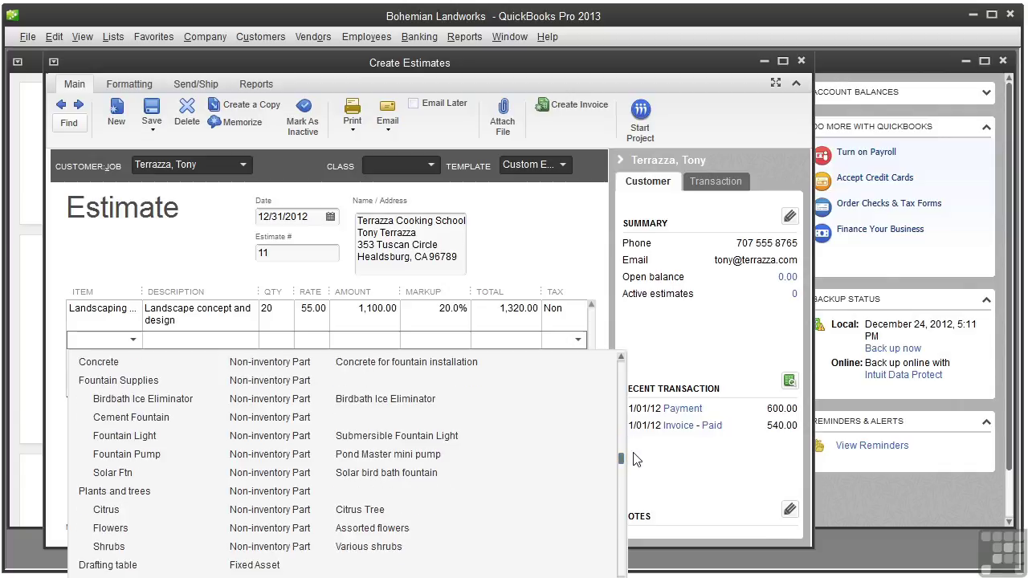
left_click(288, 513)
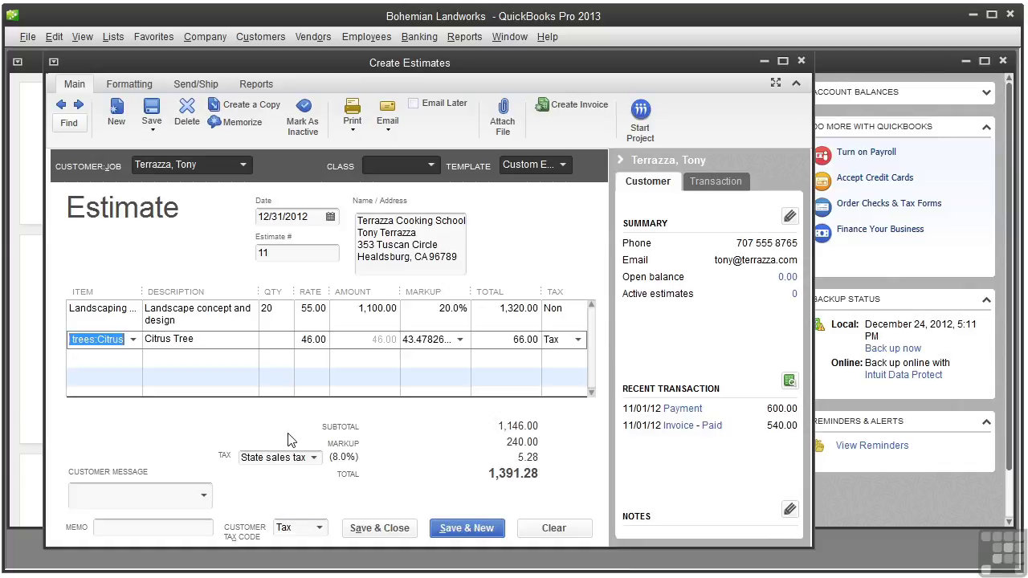
left_click(271, 337)
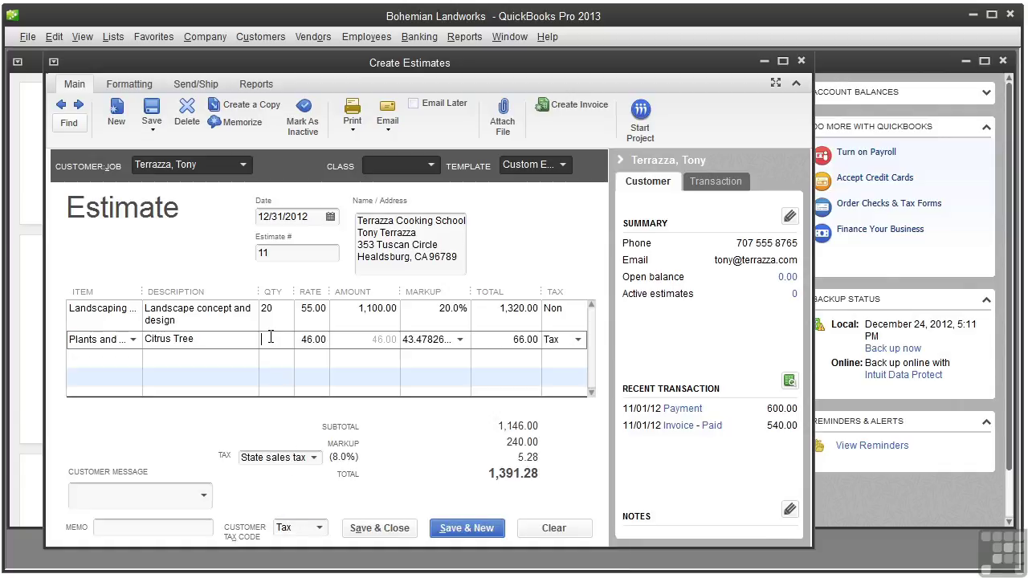
type("6")
key("Tab")
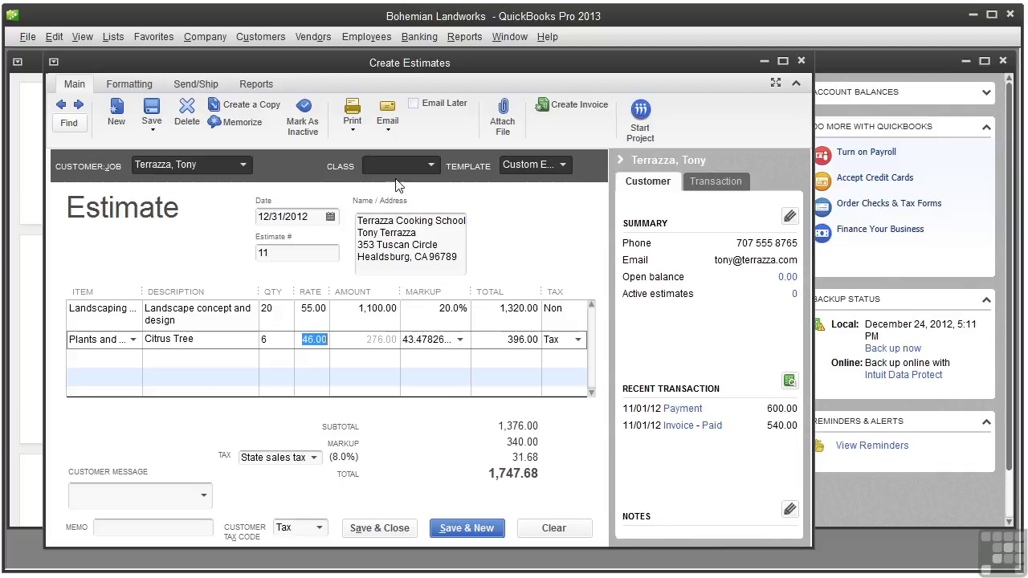
Preview the printed estimate, zoom in to examine the rates and totals the customer sees, and close the preview
left_click(352, 127)
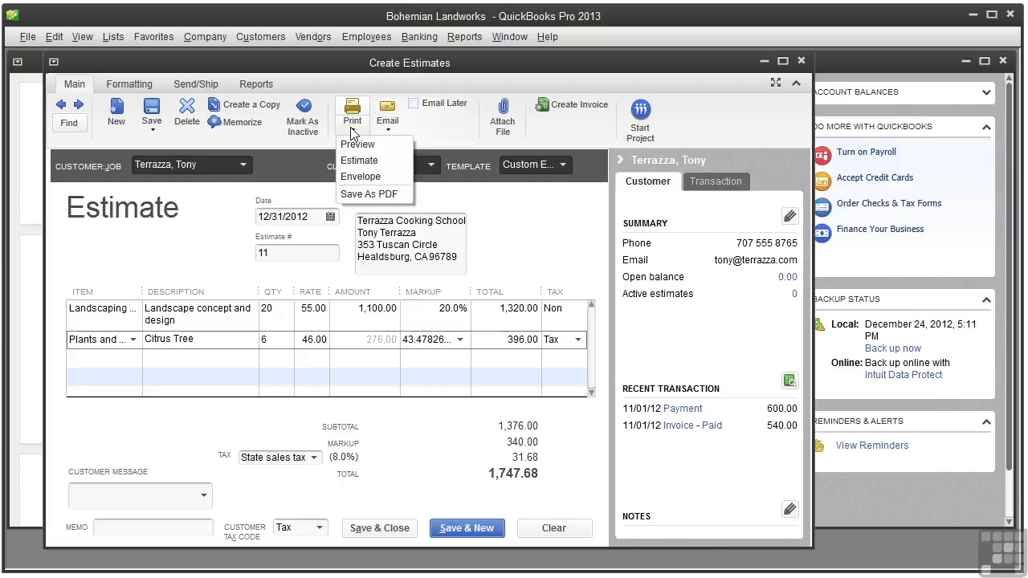
left_click(359, 147)
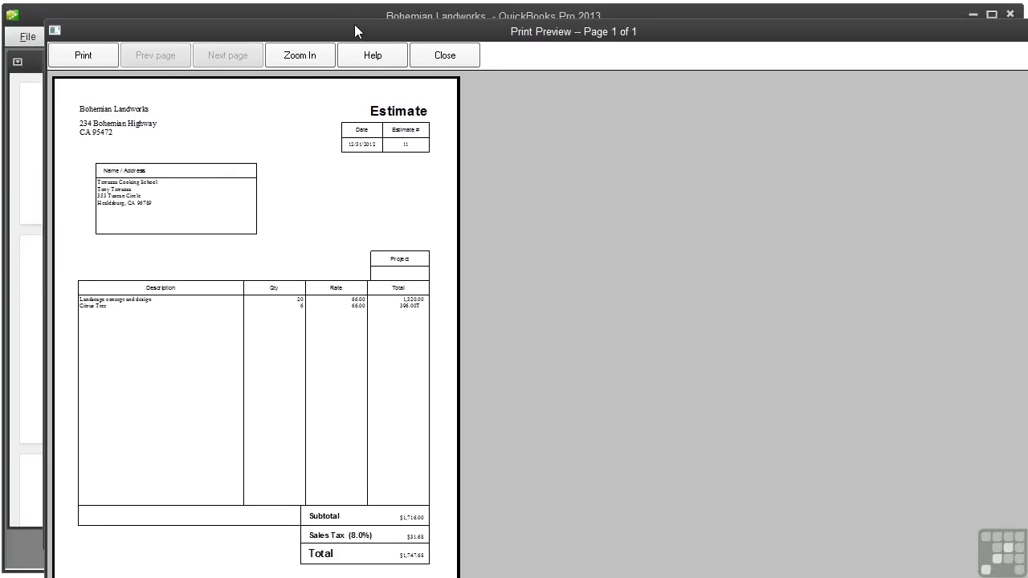
left_click(320, 61)
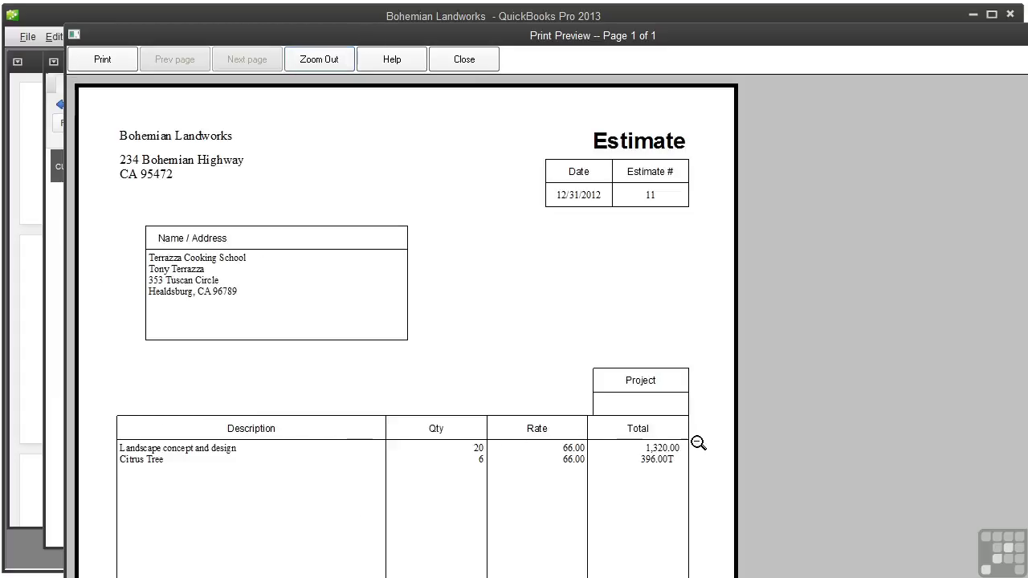
left_click(464, 62)
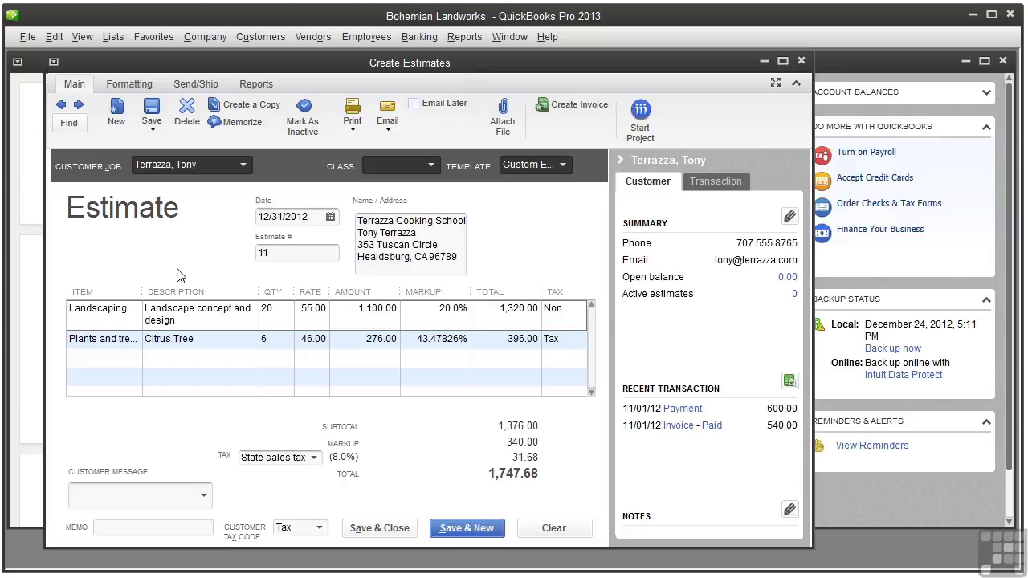
Add the Shrubs item from Plants and trees as the third line, with quantity 20 and rate 6.00
left_click(134, 359)
left_click_drag(624, 394, 623, 484)
left_click(309, 512)
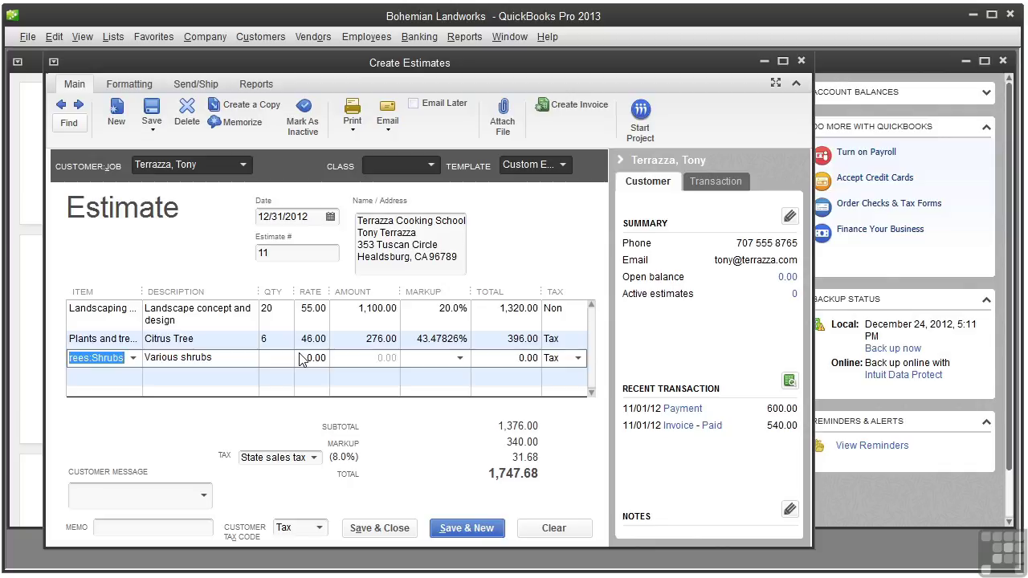
left_click(272, 359)
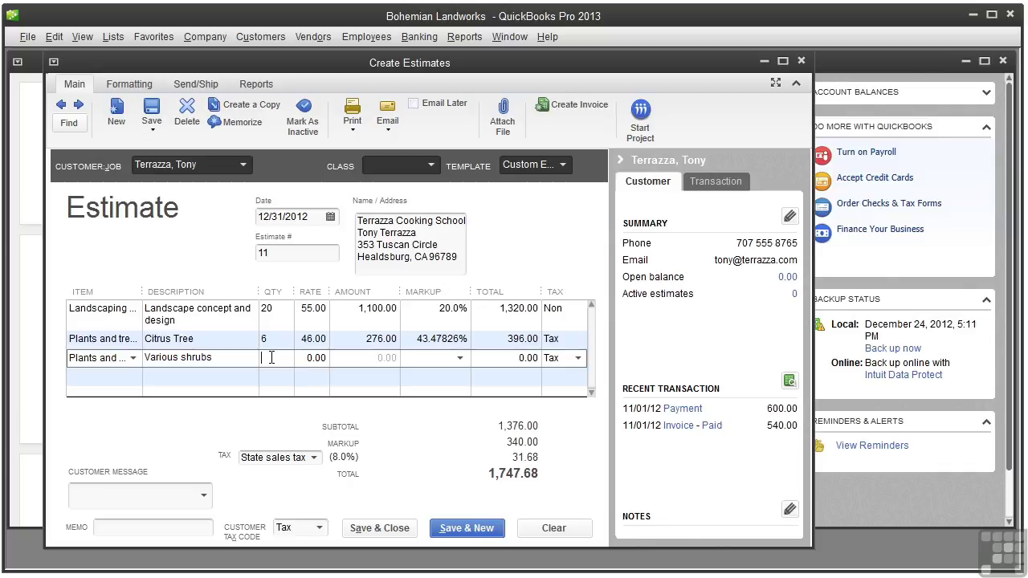
type("20")
key("Tab")
type("6")
key("Tab")
Apply the High Maintenance Markup (20%) to the shrubs line
left_click(459, 361)
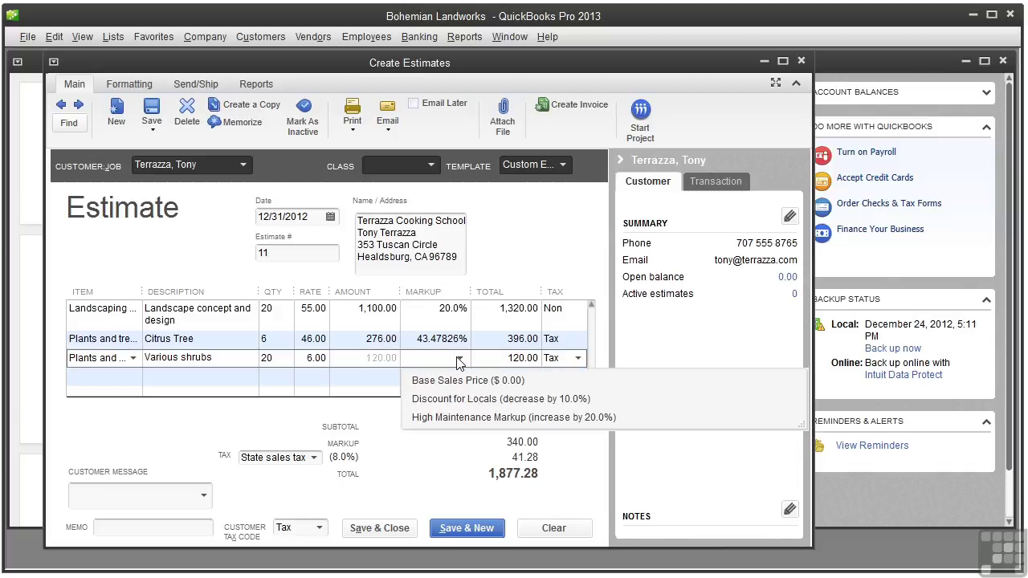
type("Hi")
key("Tab")
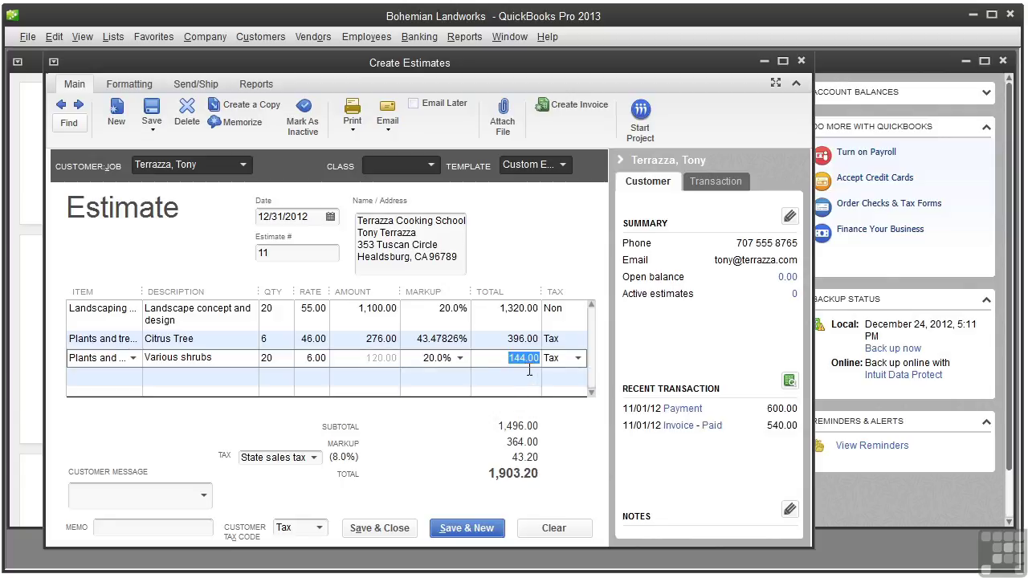
Add the Fountain Installation service as the fourth line, with a quantity of 40
left_click(131, 378)
left_click(133, 379)
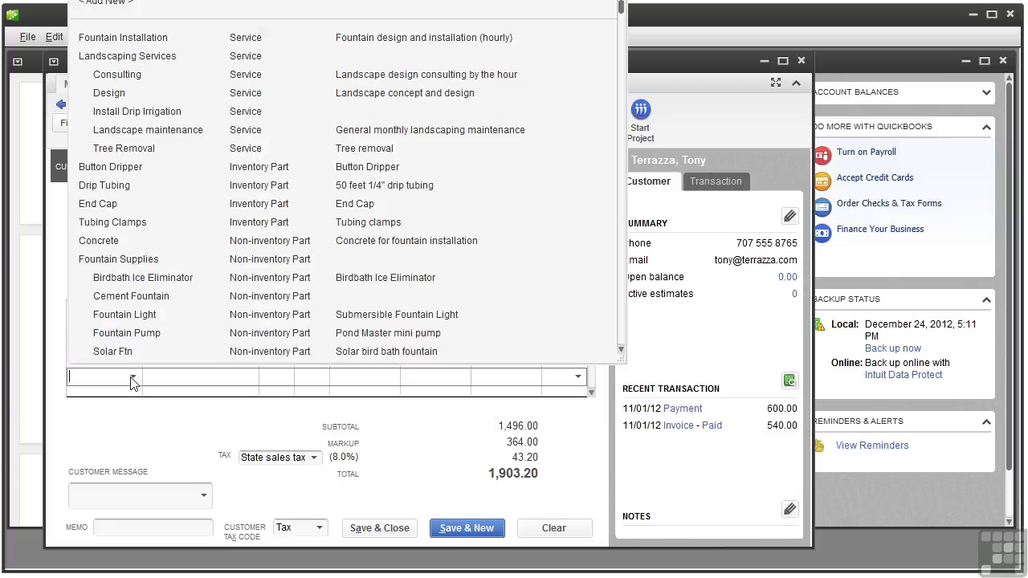
left_click(237, 41)
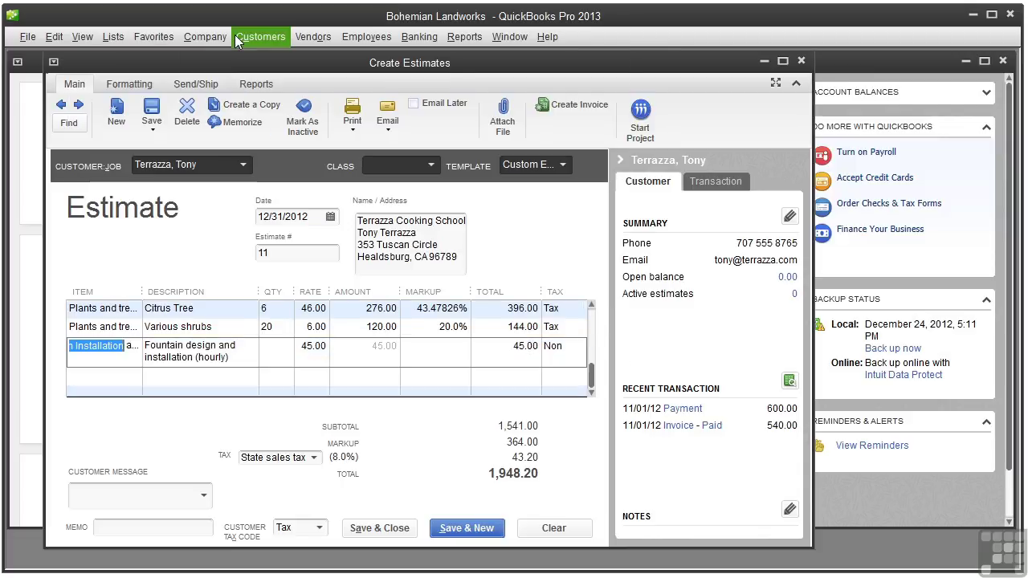
left_click(265, 348)
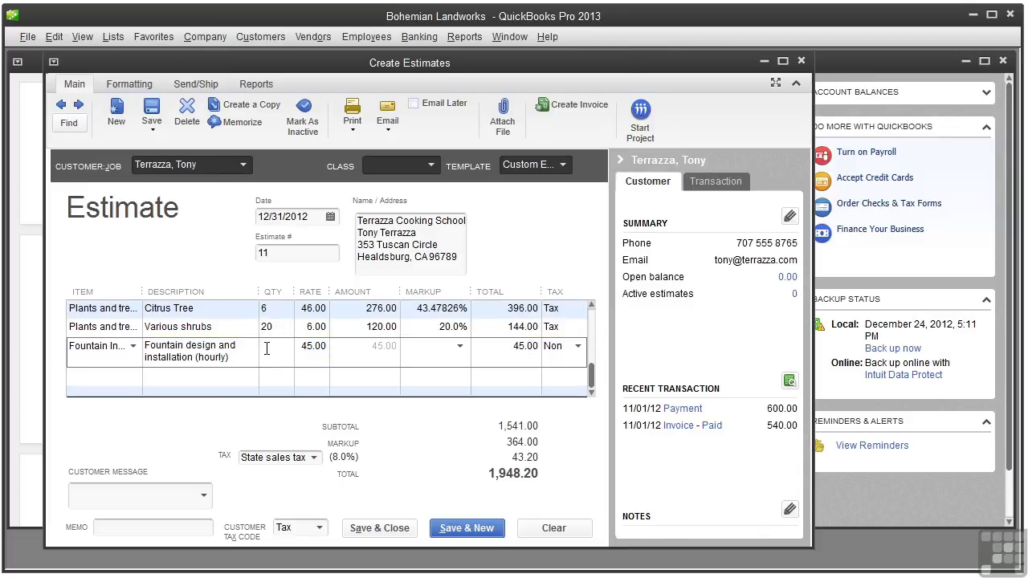
type("40")
key("Tab")
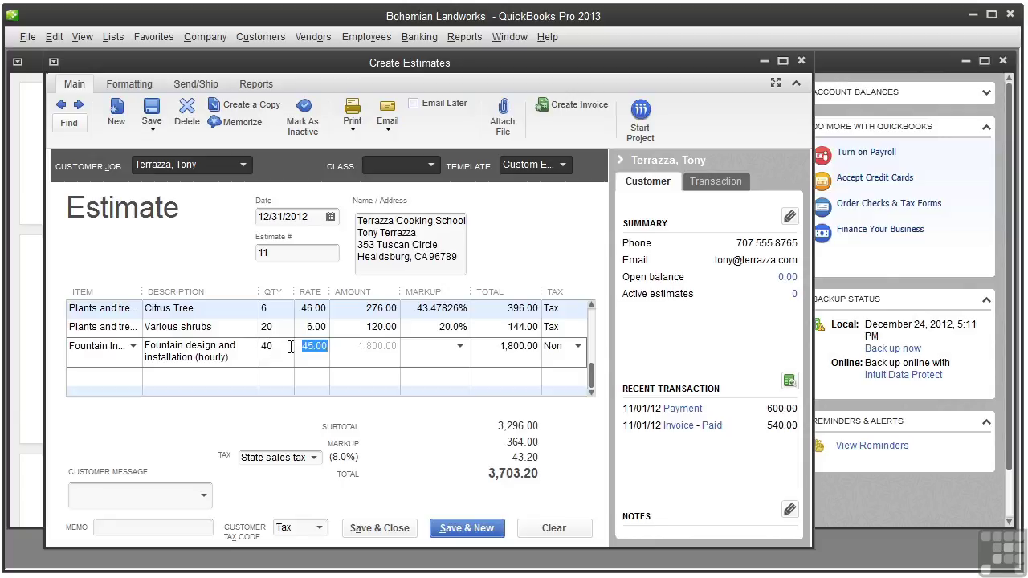
Apply the High Maintenance Markup (20%) to the fountain installation line
left_click(461, 347)
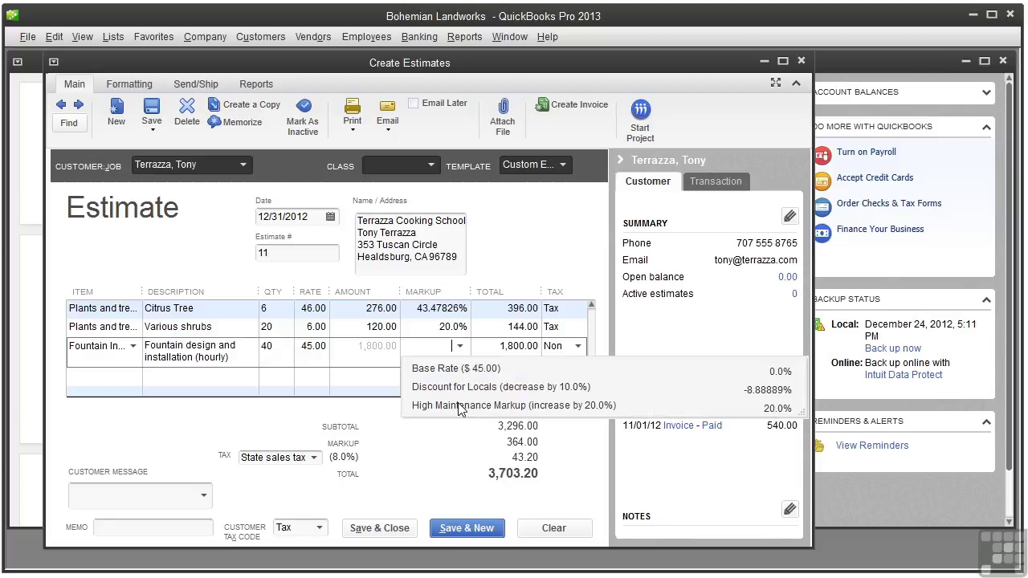
left_click(461, 406)
key("Tab")
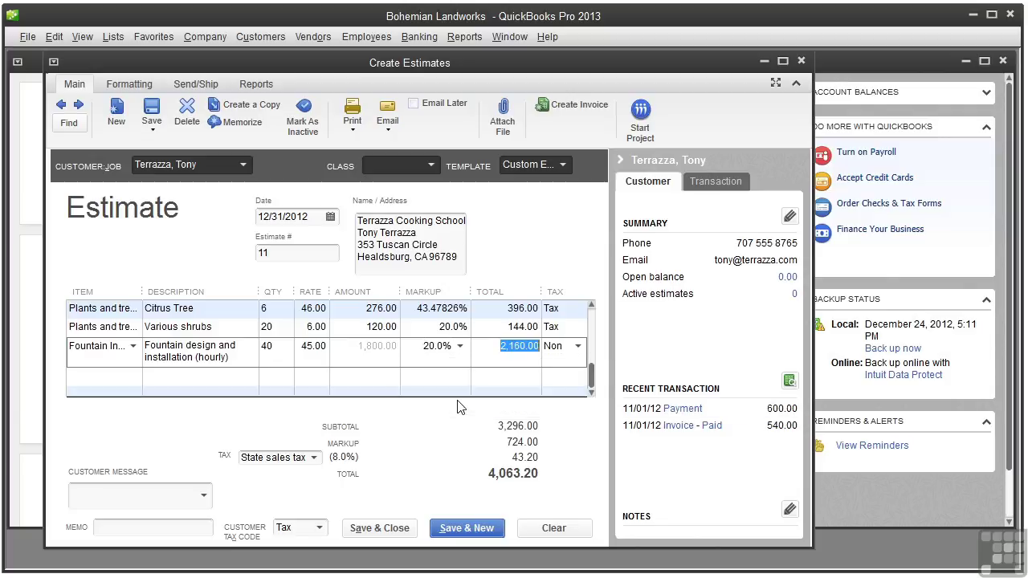
Add the Fountain Setup group item on the next line of the estimate
left_click(135, 379)
left_click(133, 378)
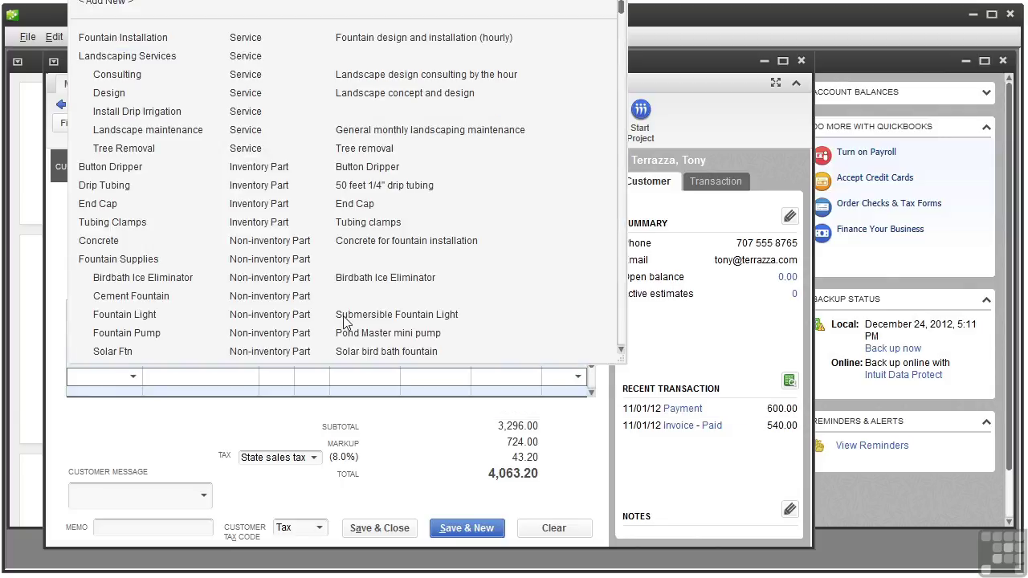
left_click_drag(621, 6, 649, 286)
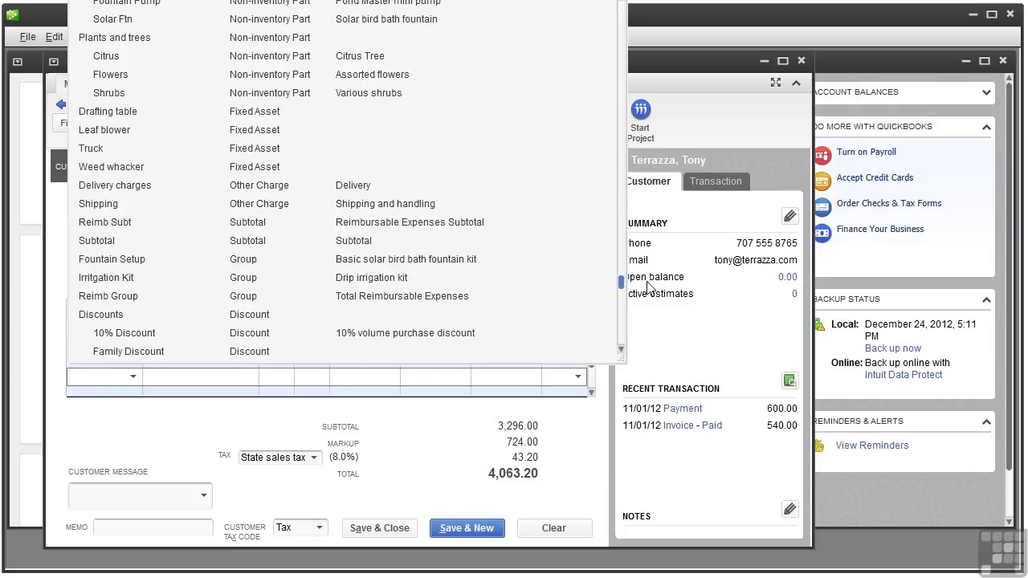
left_click(404, 265)
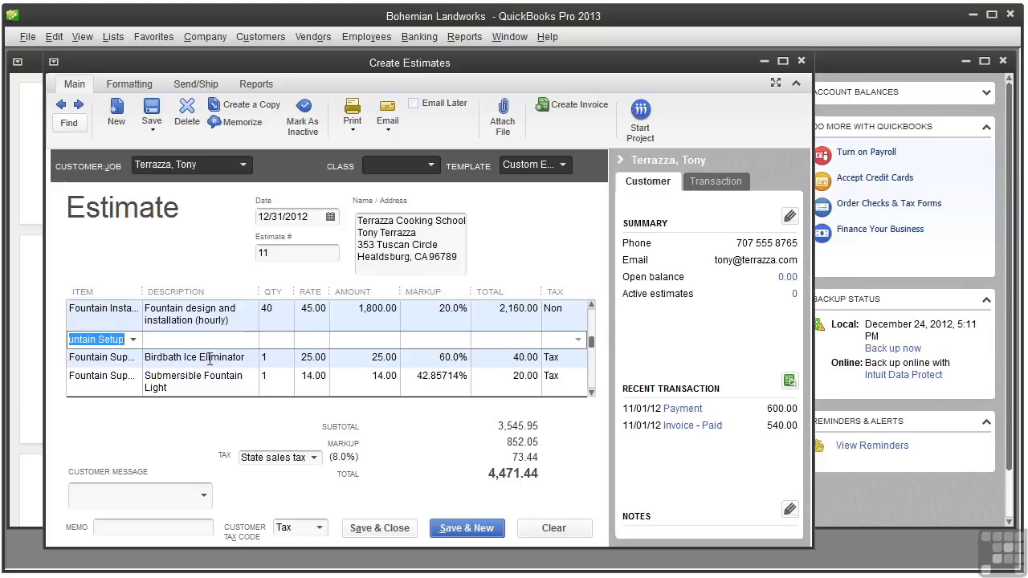
Set the quantity of the Fountain Setup group item to 3 in the estimate
scroll(591, 350, "down", 1)
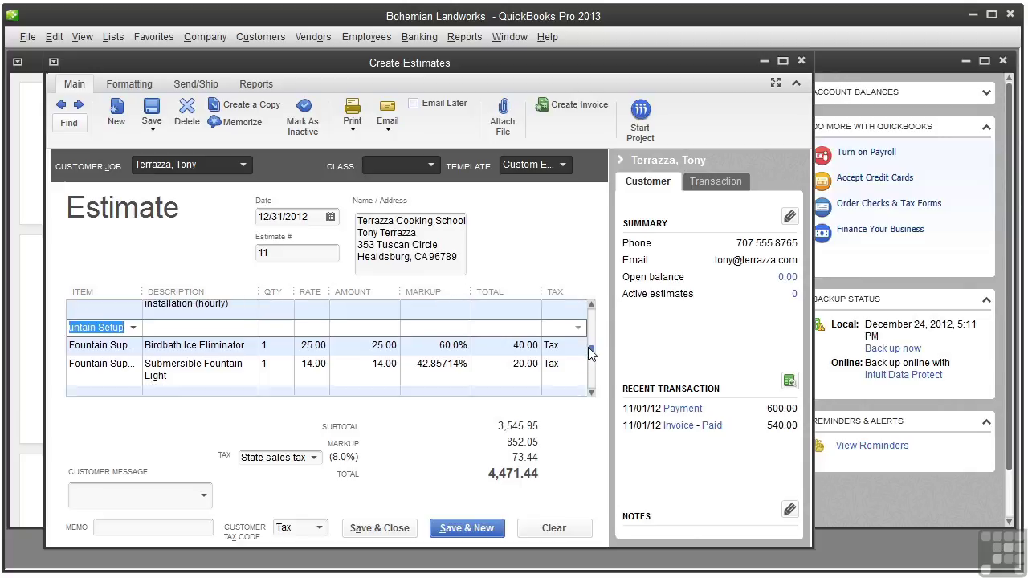
left_click_drag(588, 348, 582, 361)
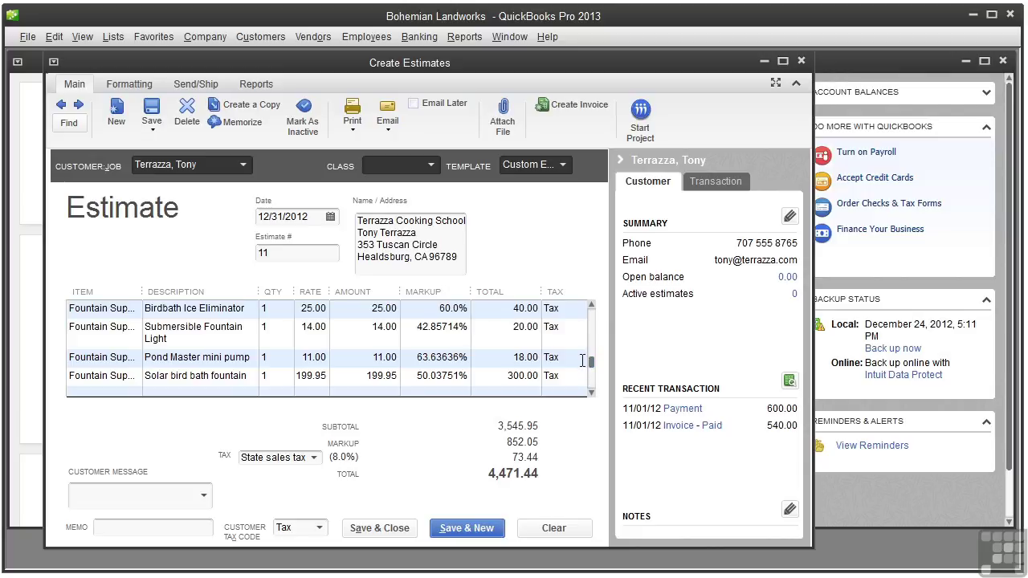
left_click_drag(593, 367, 590, 349)
left_click(280, 329)
type("3")
key("Tab")
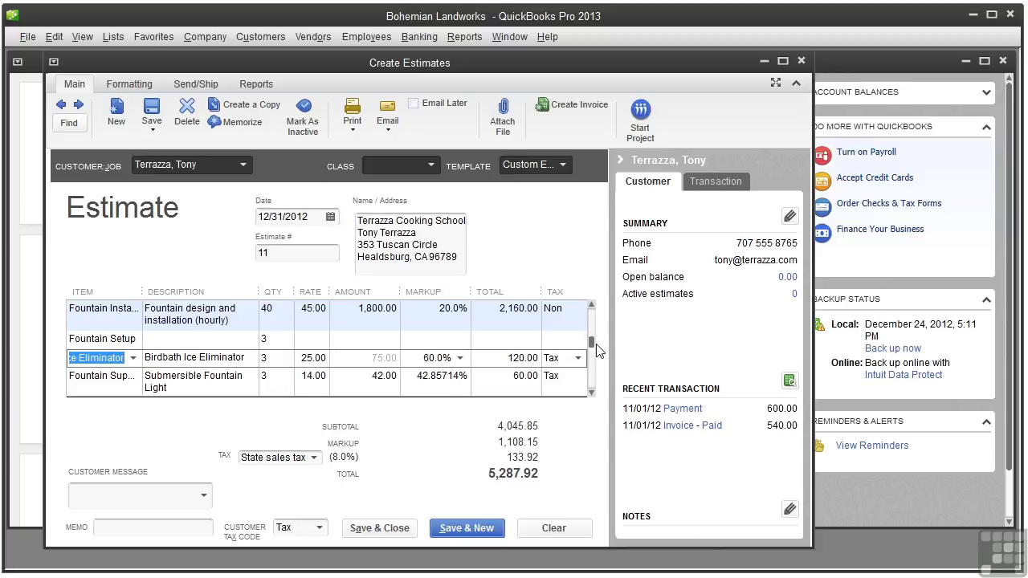
scroll(592, 356, "down", 2)
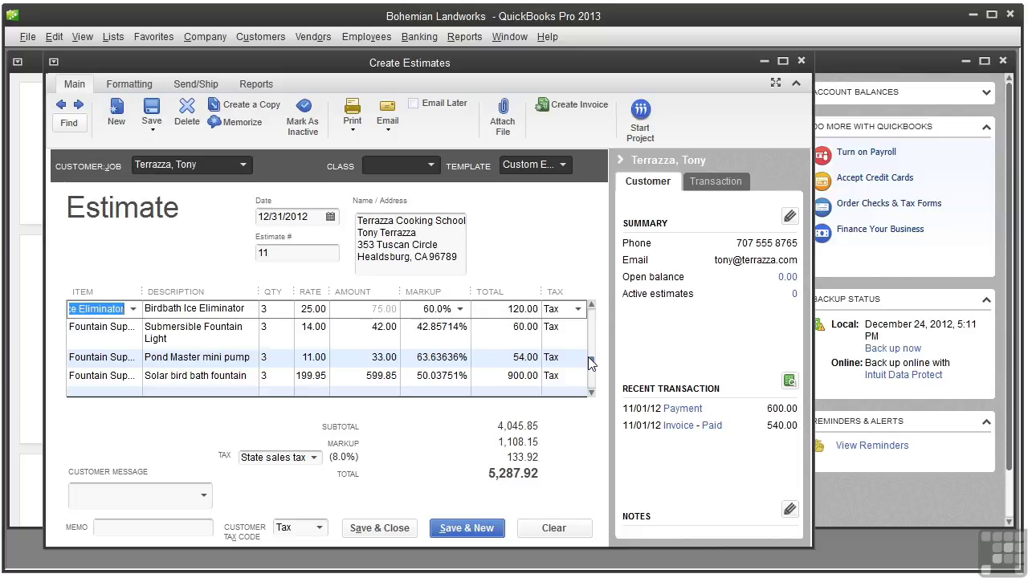
Preview how the estimate will look when printed, and return to the form
left_click(353, 134)
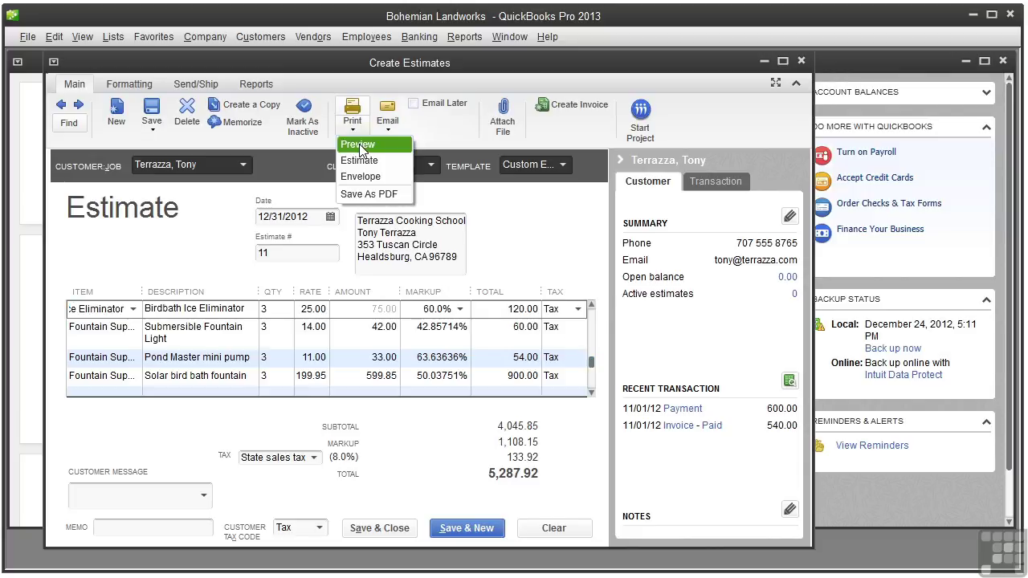
left_click(363, 145)
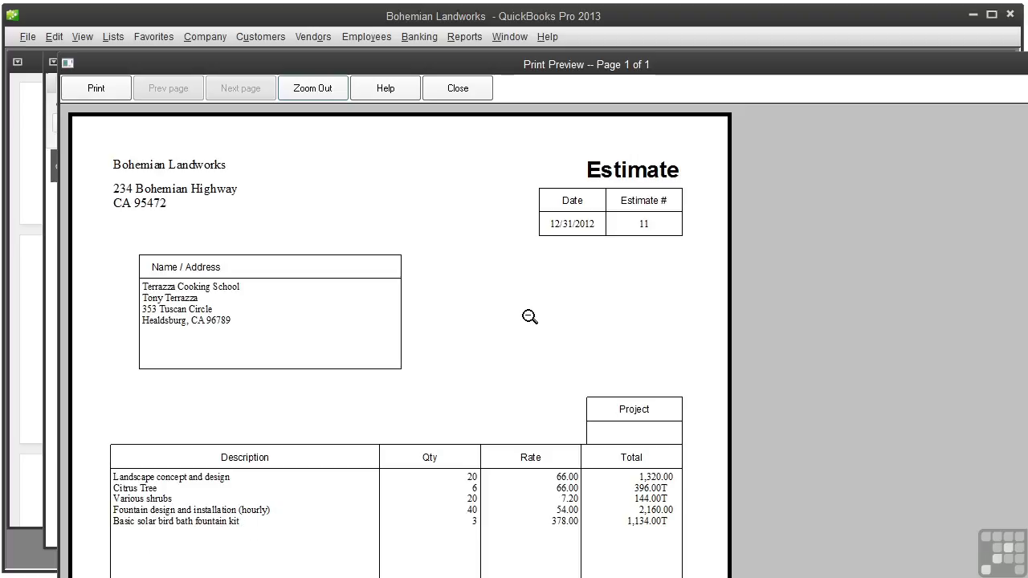
left_click(458, 89)
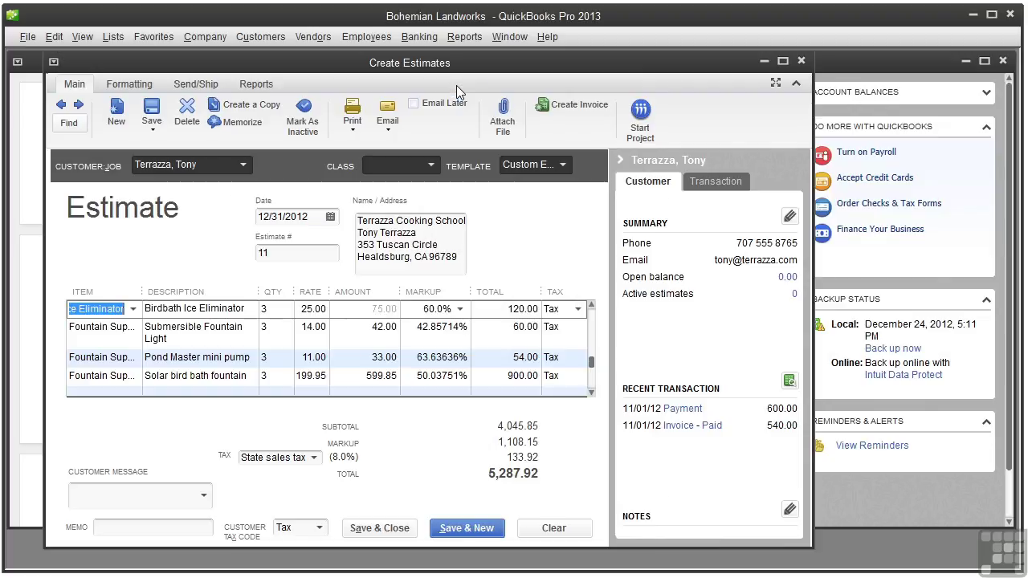
Enter "Pricing good for 30 days" as the customer message on the estimate
left_click(90, 491)
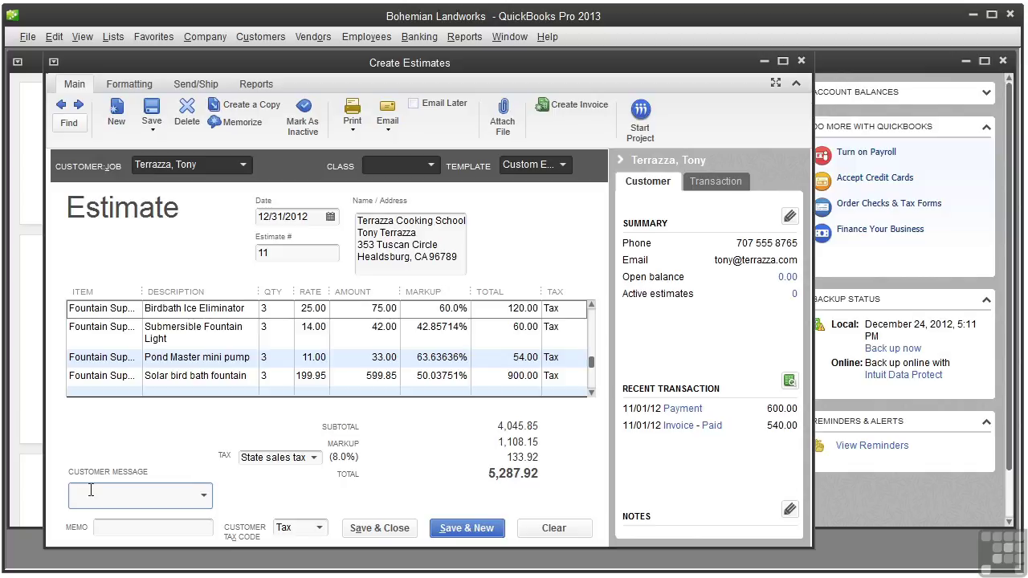
type("Pricing g")
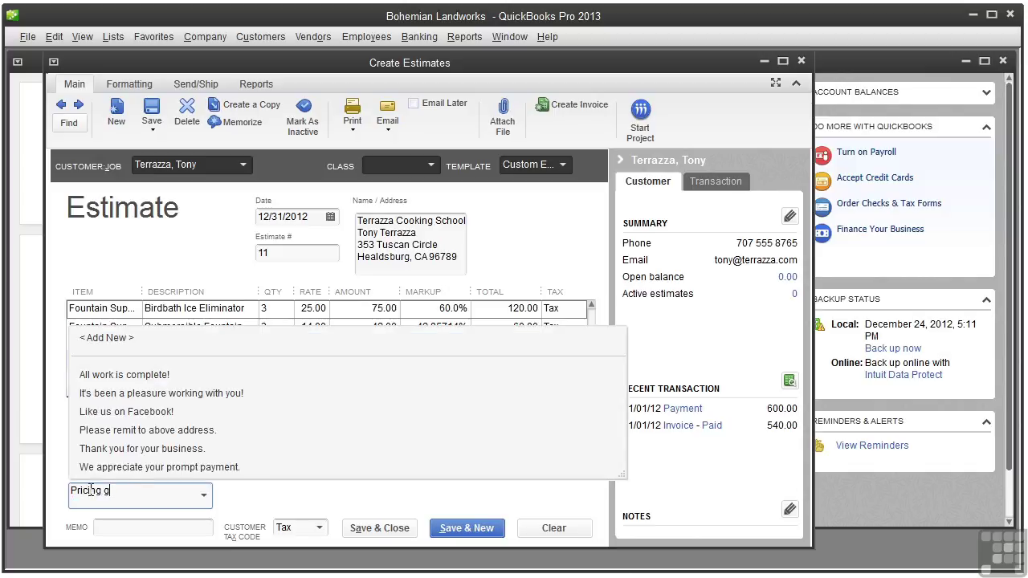
type("ood for 30 days")
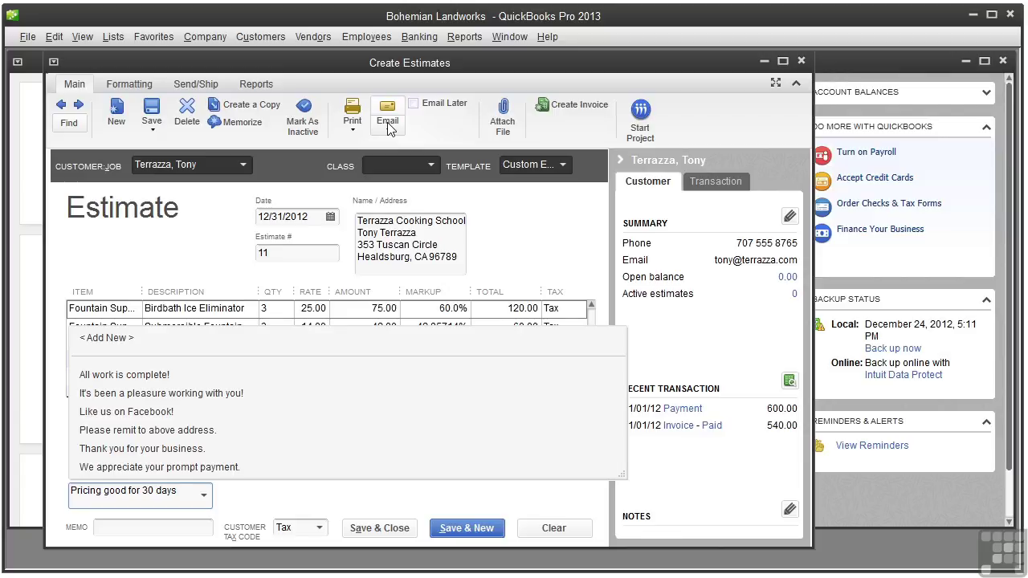
Save and close the estimate, quick-adding the new message to the Customer Message list and saving without class assignments
left_click(385, 530)
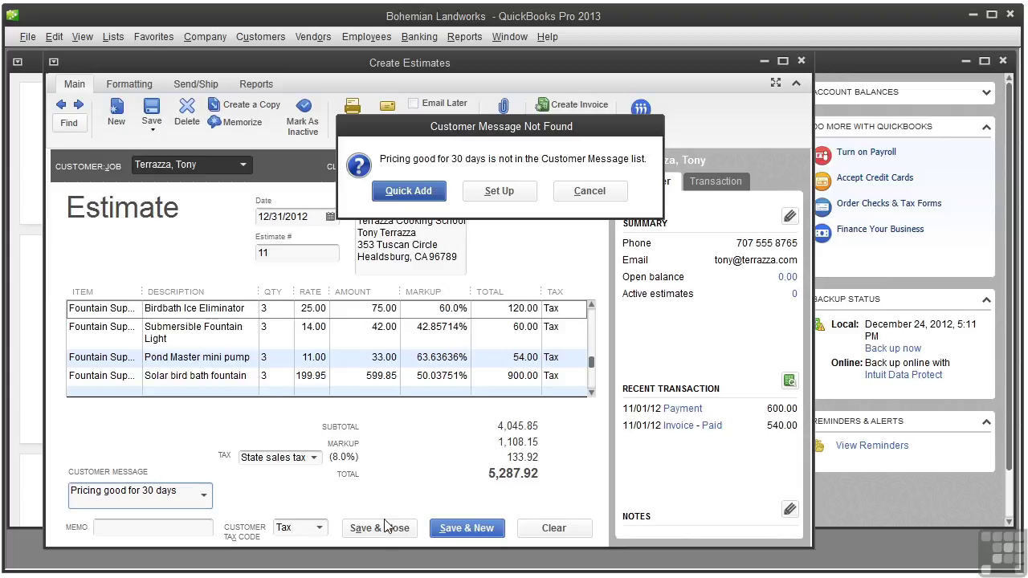
left_click(398, 191)
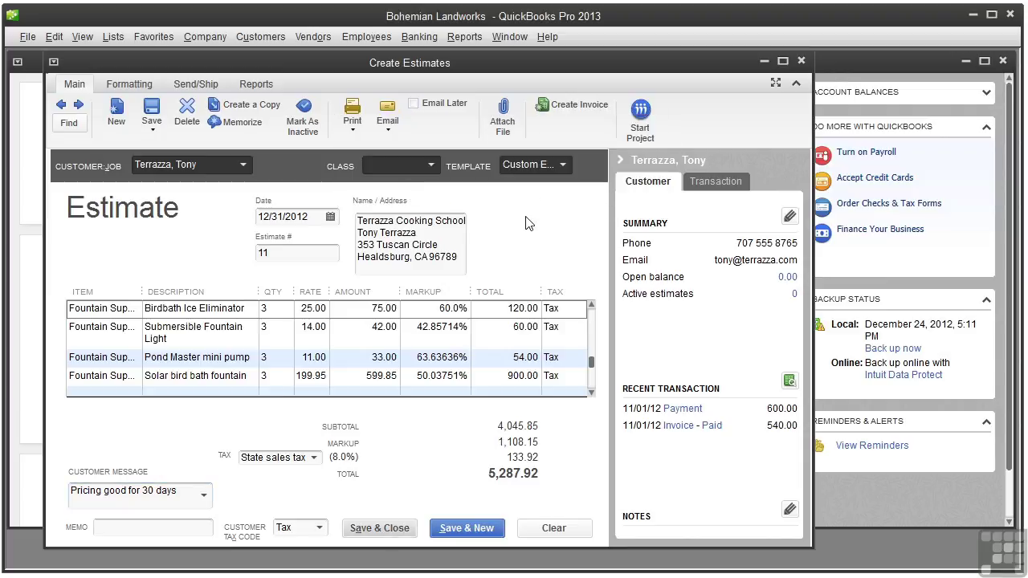
left_click(373, 532)
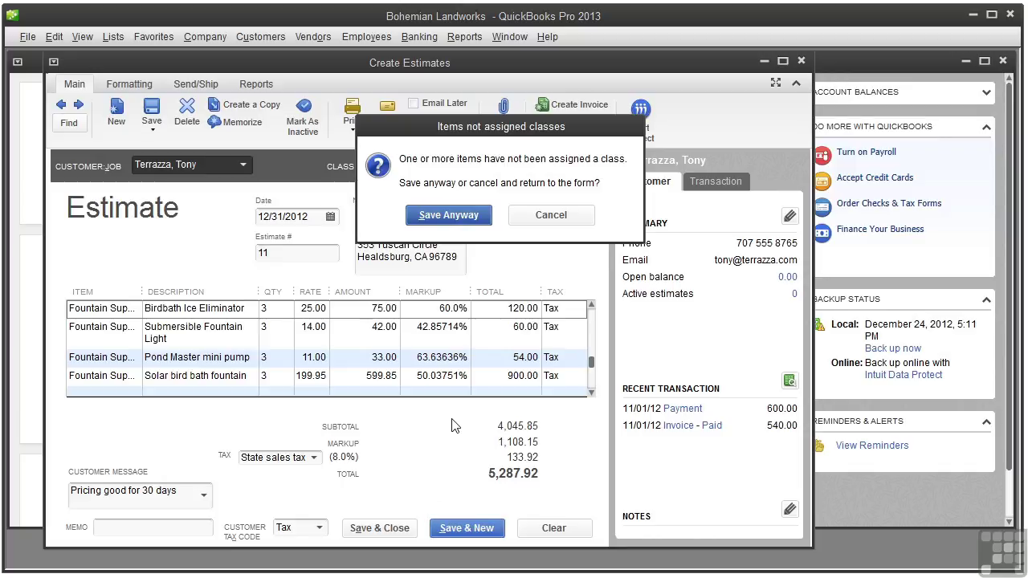
left_click(471, 223)
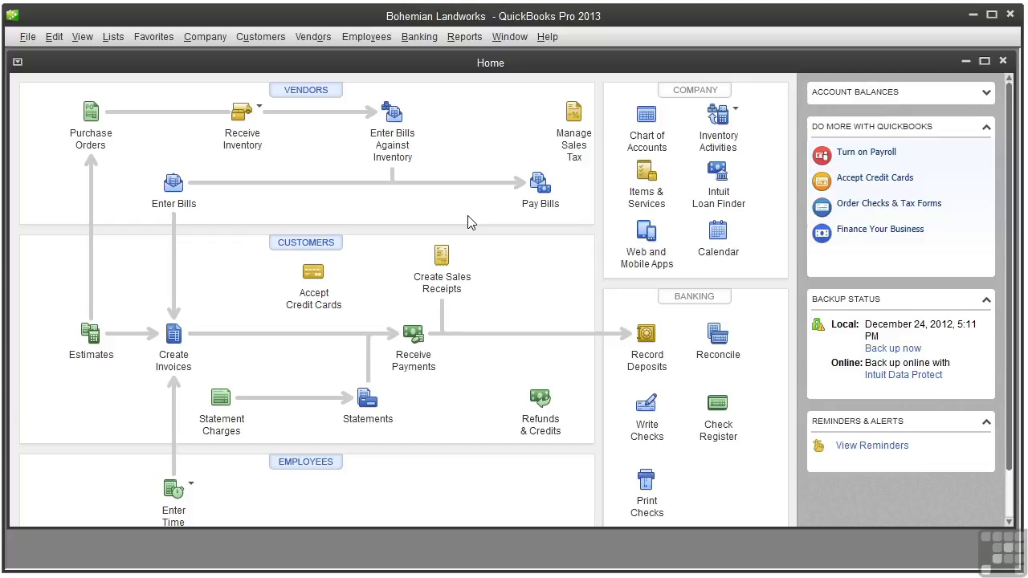
Find the Terrazza Cooking School customer in the Customer Center and open its estimate dated 12/31/2012
left_click(320, 247)
left_click_drag(246, 246, 229, 474)
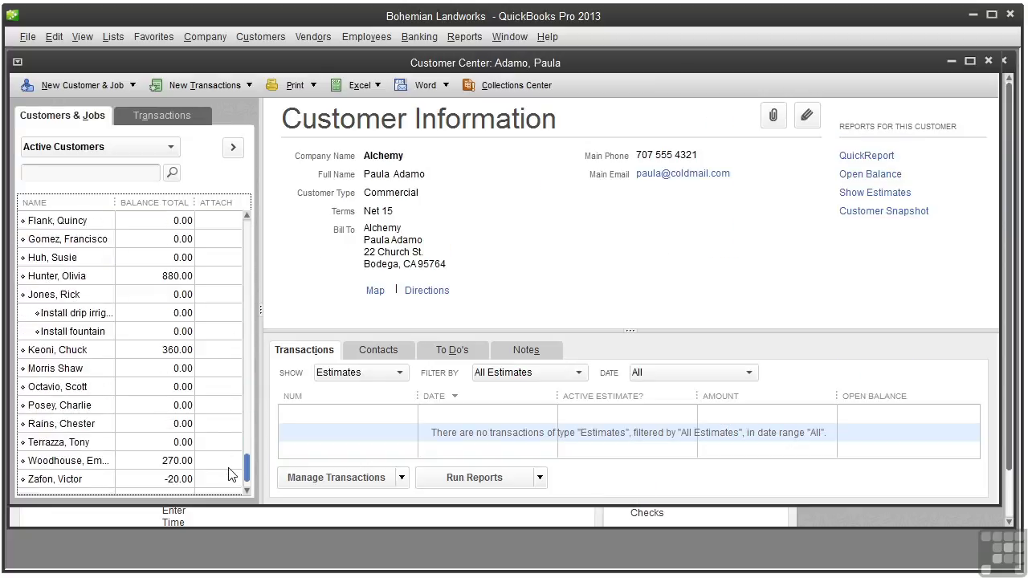
left_click(85, 442)
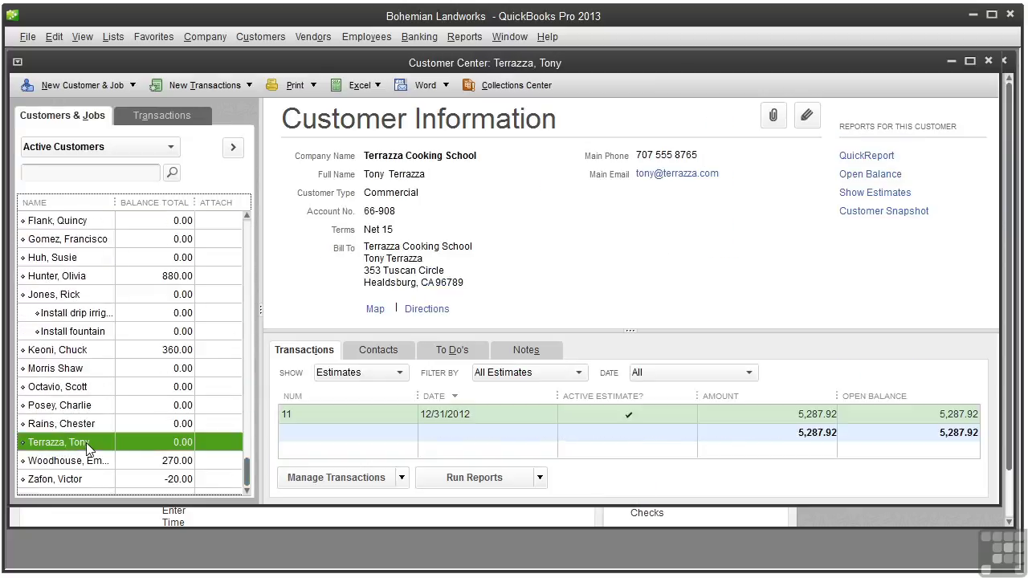
double_click(497, 413)
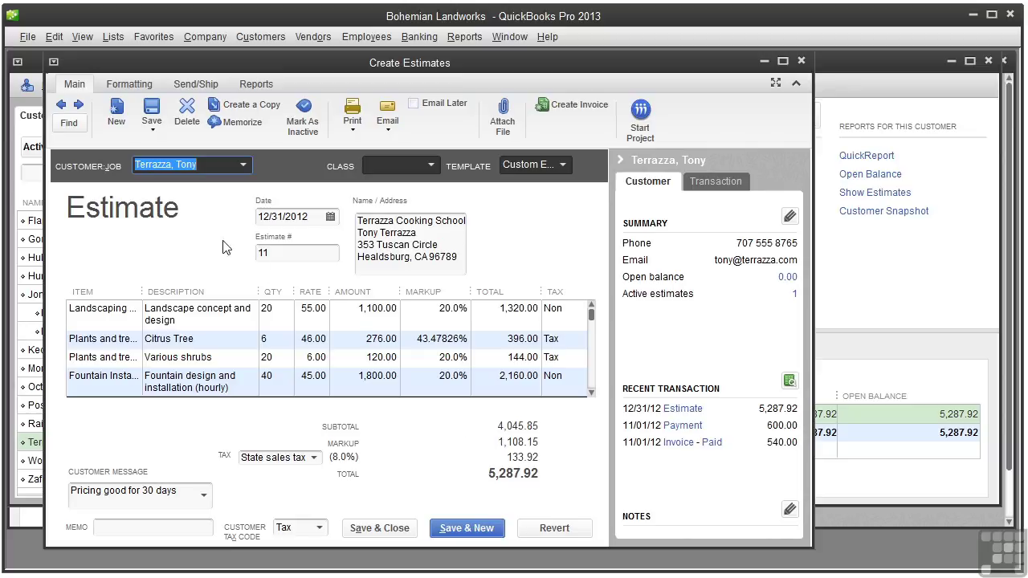
Duplicate the open estimate and acknowledge the information message
left_click(54, 36)
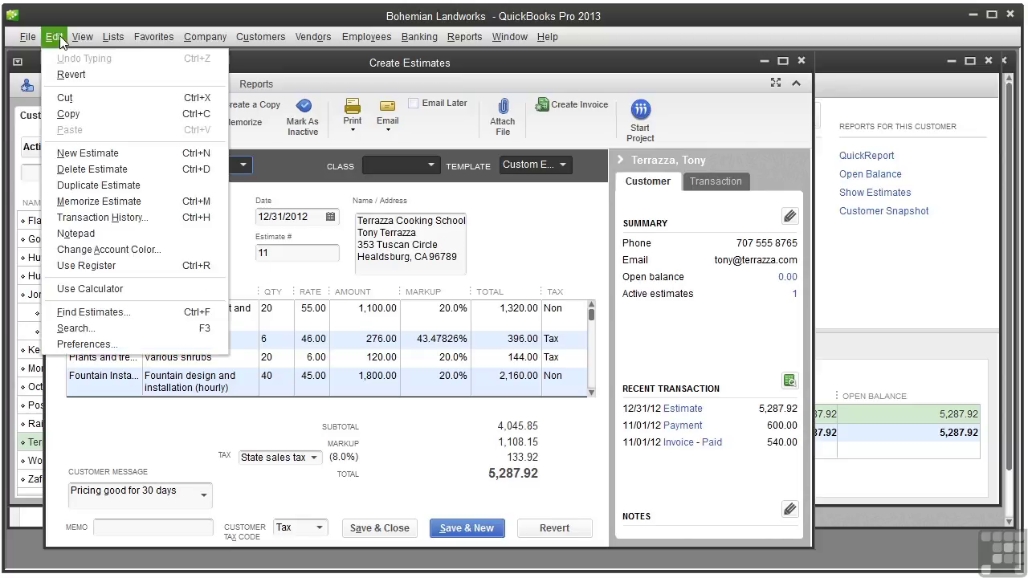
left_click(126, 190)
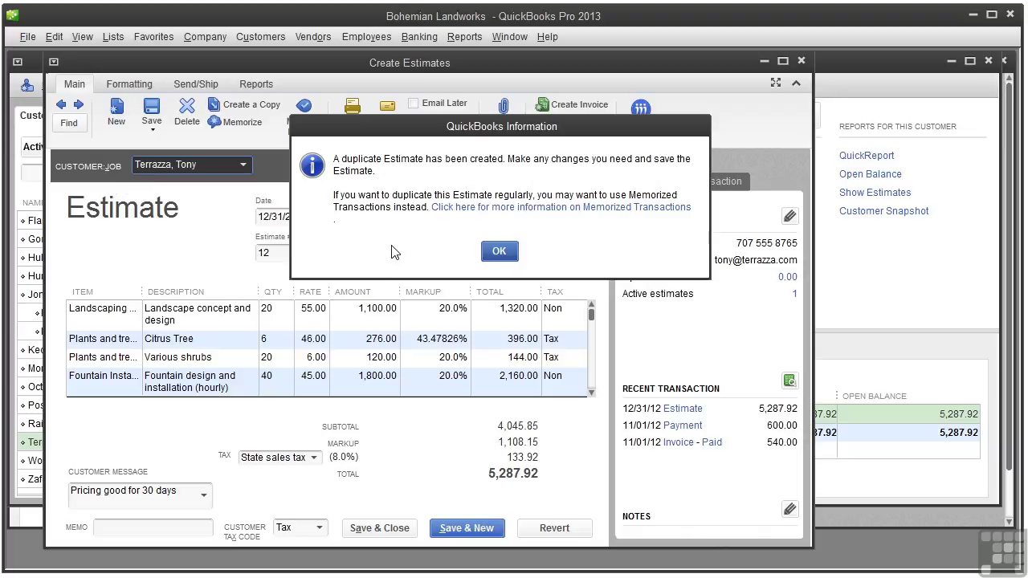
left_click(500, 251)
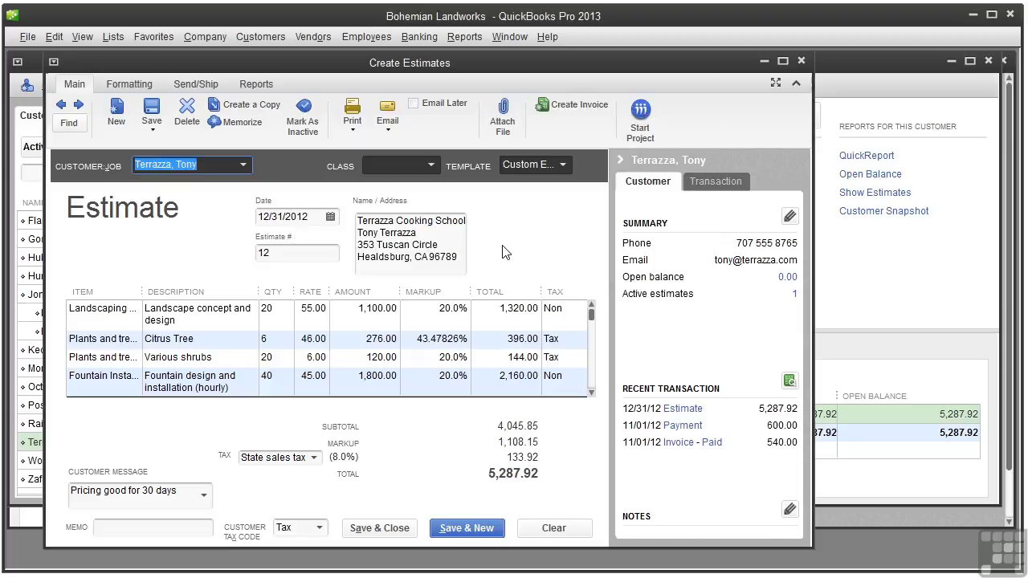
Set the quantities in the duplicate estimate to 4 for Citrus Tree and 10 for Various shrubs
left_click(270, 340)
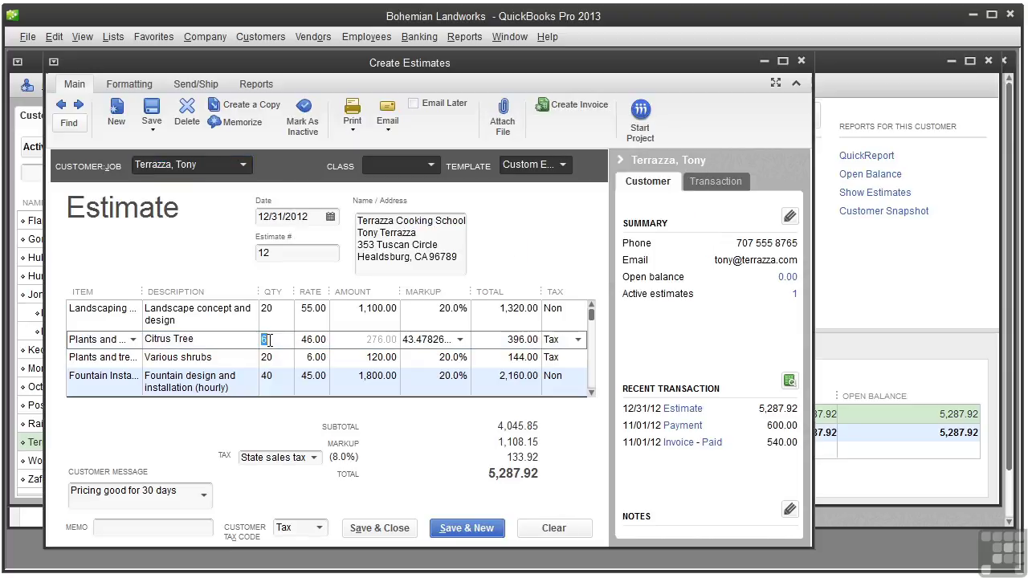
type("4")
left_click(278, 358)
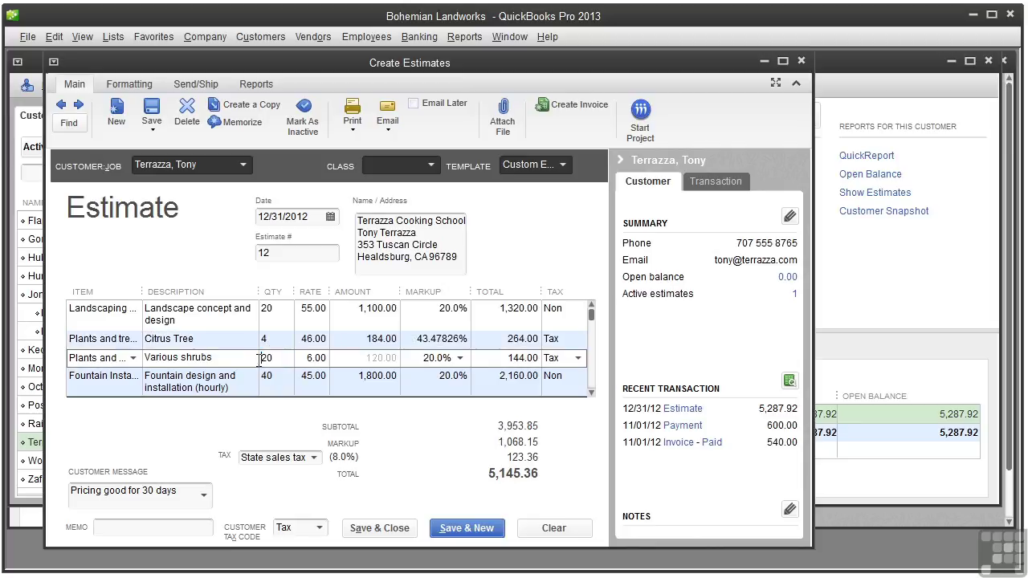
type("10")
Set the Fountain Installation quantity to 35 and the Fountain Setup group quantity to 2
left_click(271, 375)
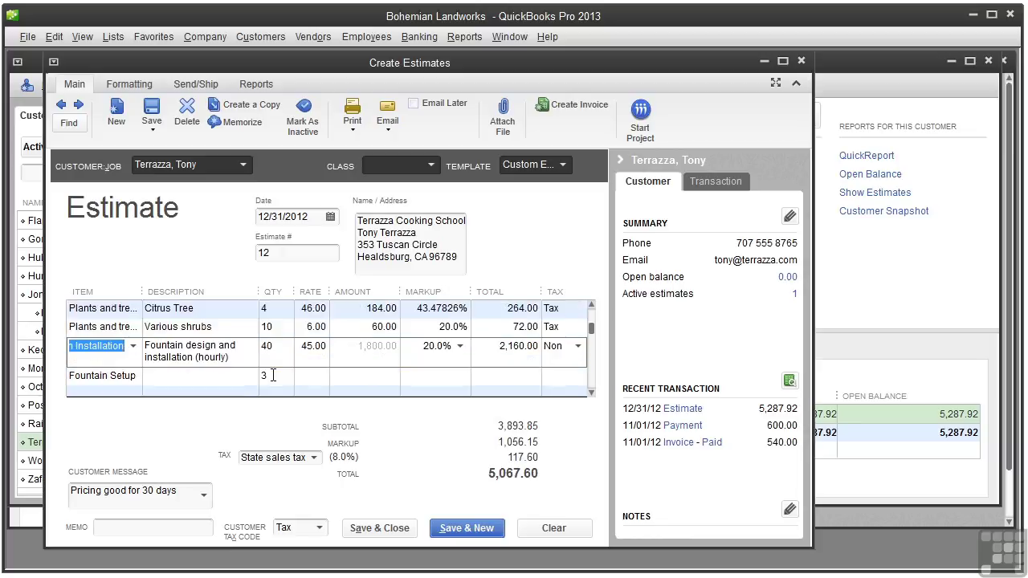
left_click(272, 346)
double_click(272, 345)
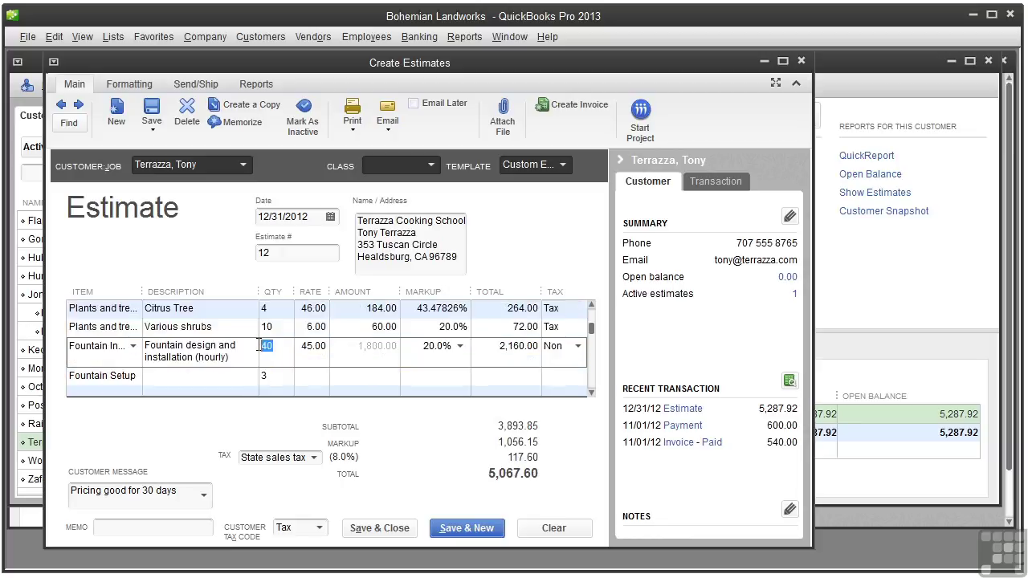
type("35")
left_click(270, 383)
double_click(264, 377)
type("2")
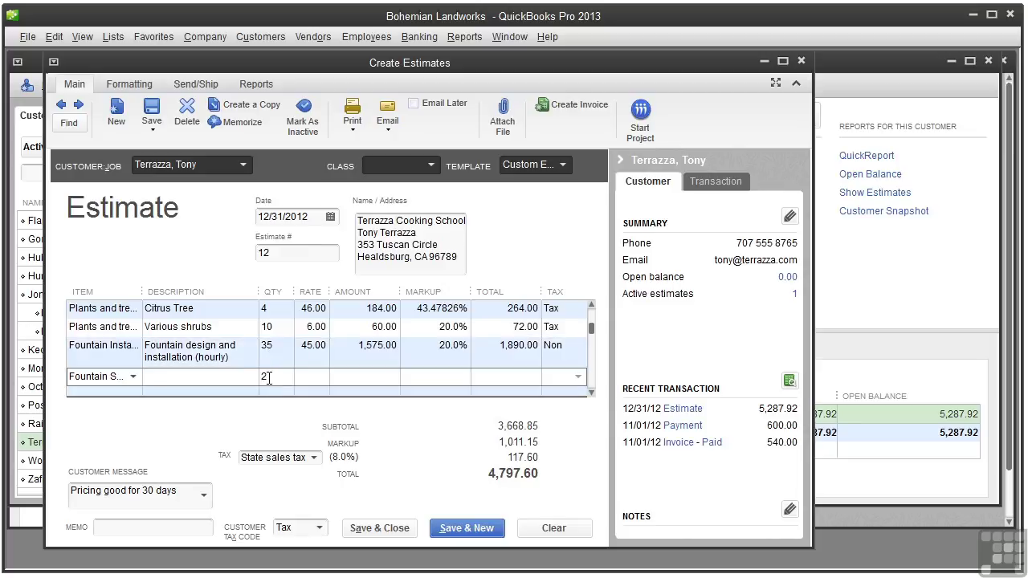
key("Down")
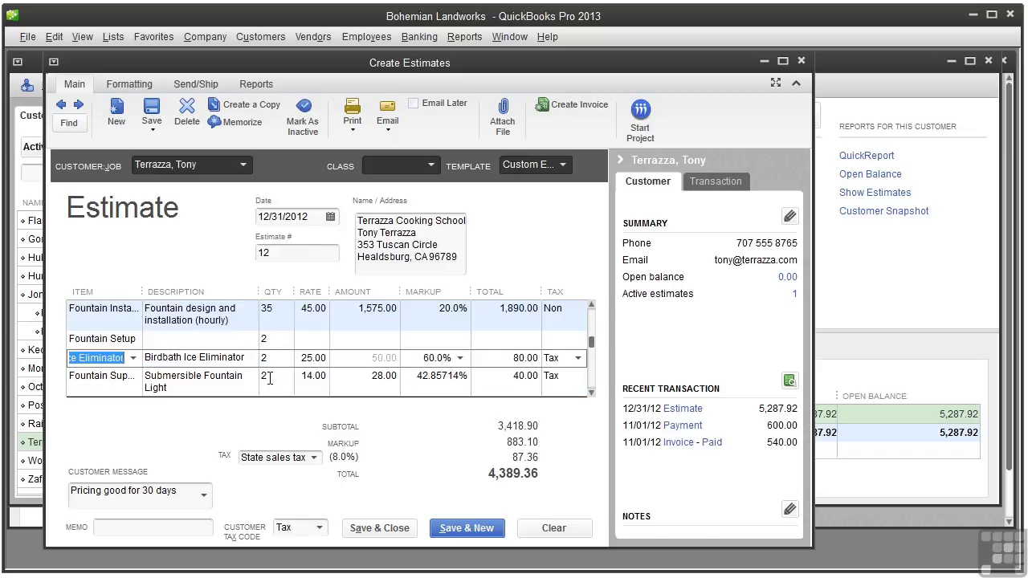
Save and close the duplicate estimate
left_click(389, 532)
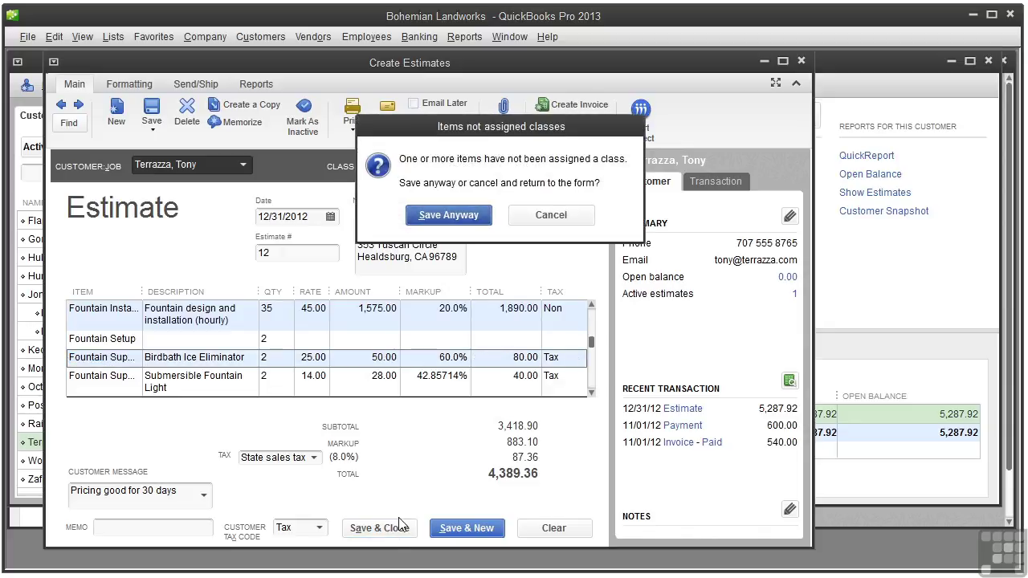